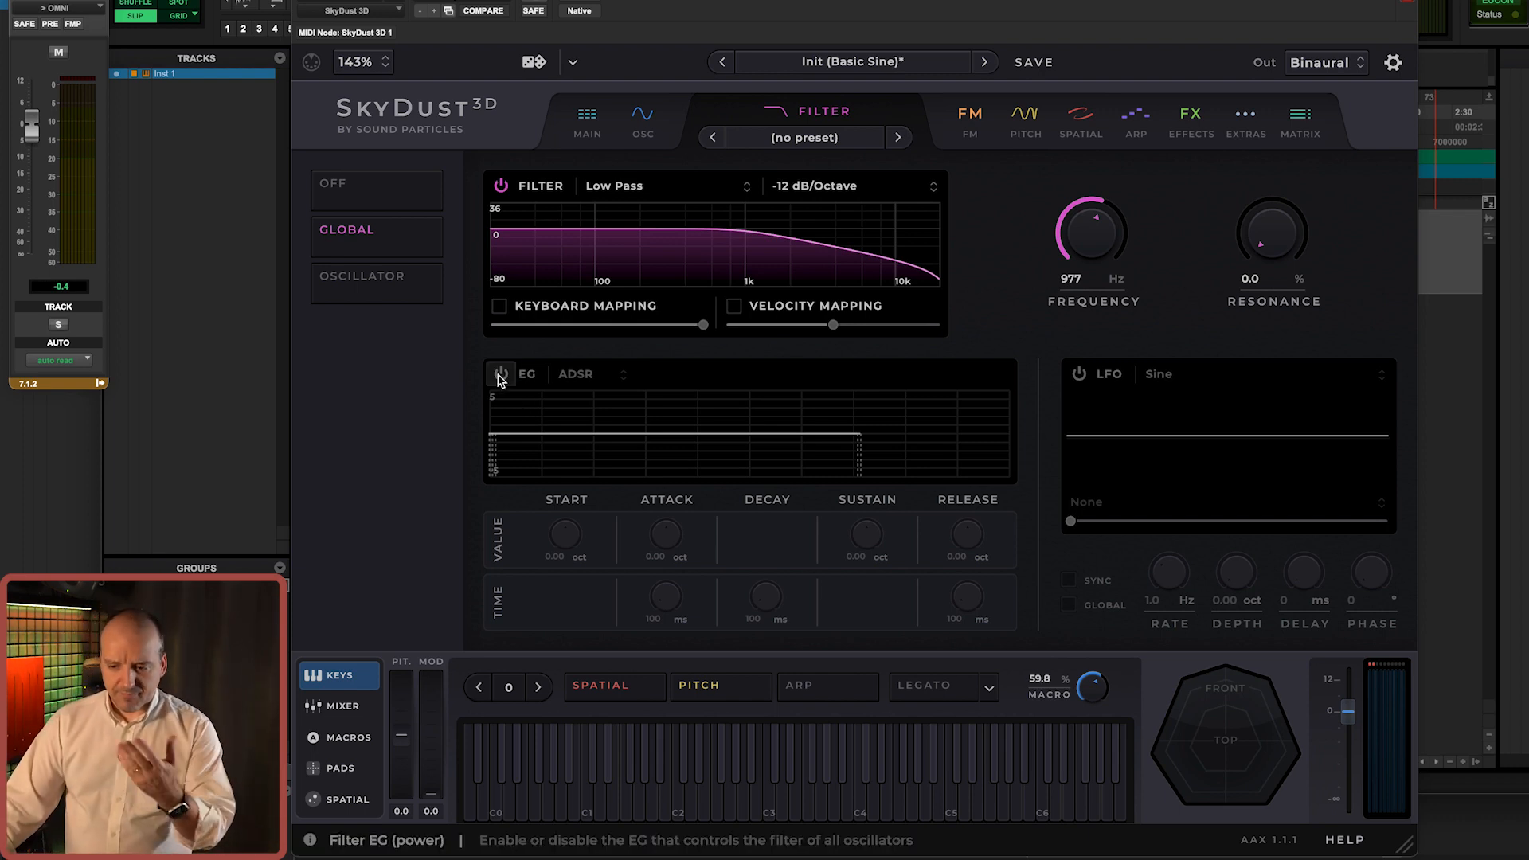
Step: Enable the filter's envelope with the ADSR type, setting its start value to -5.00 oct and attack value to 5.00 oct
click(500, 374)
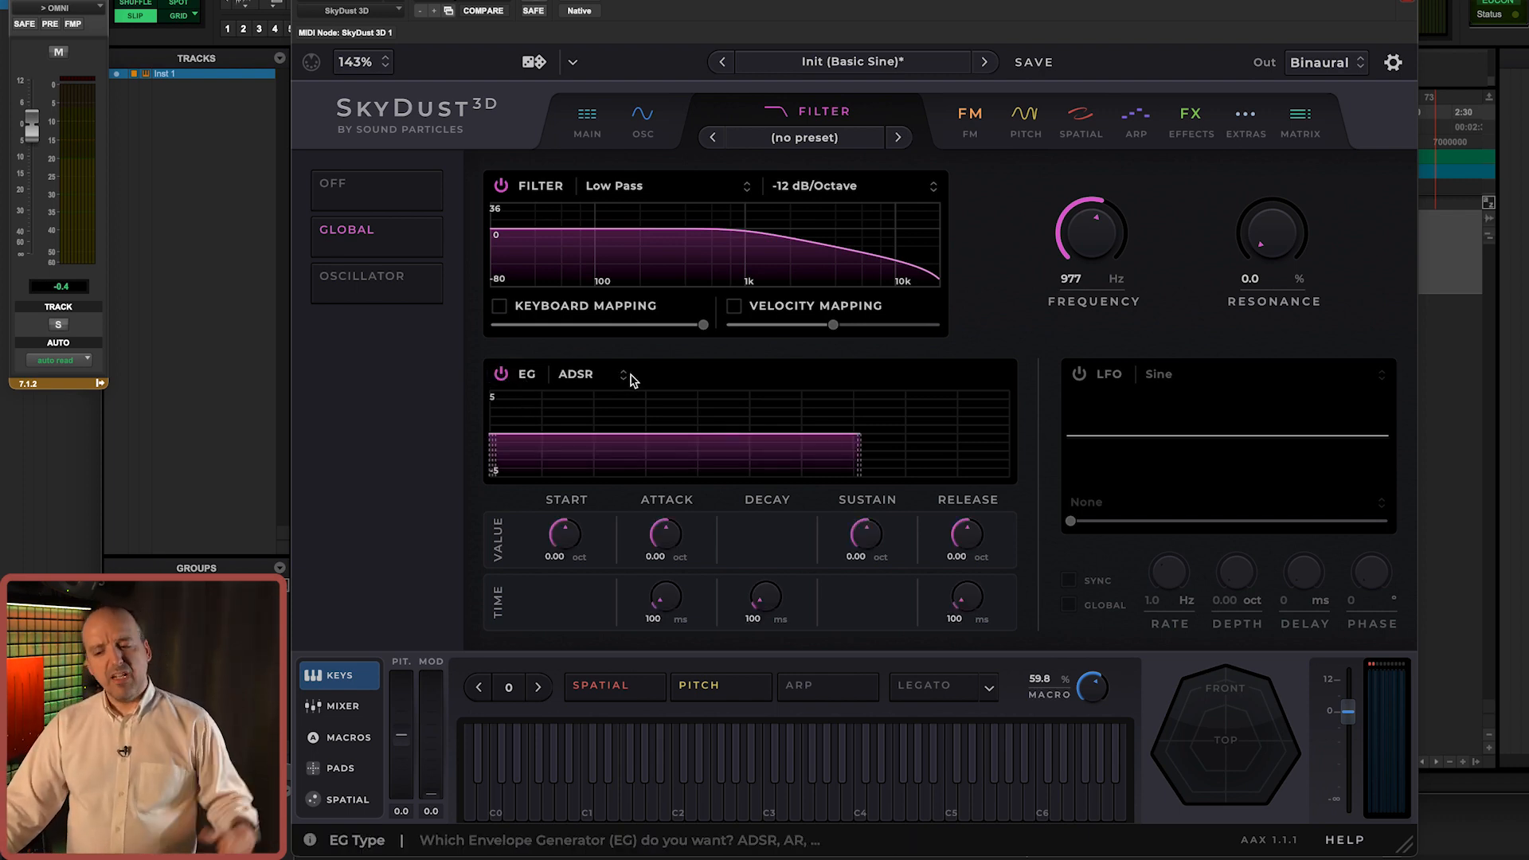
click(584, 388)
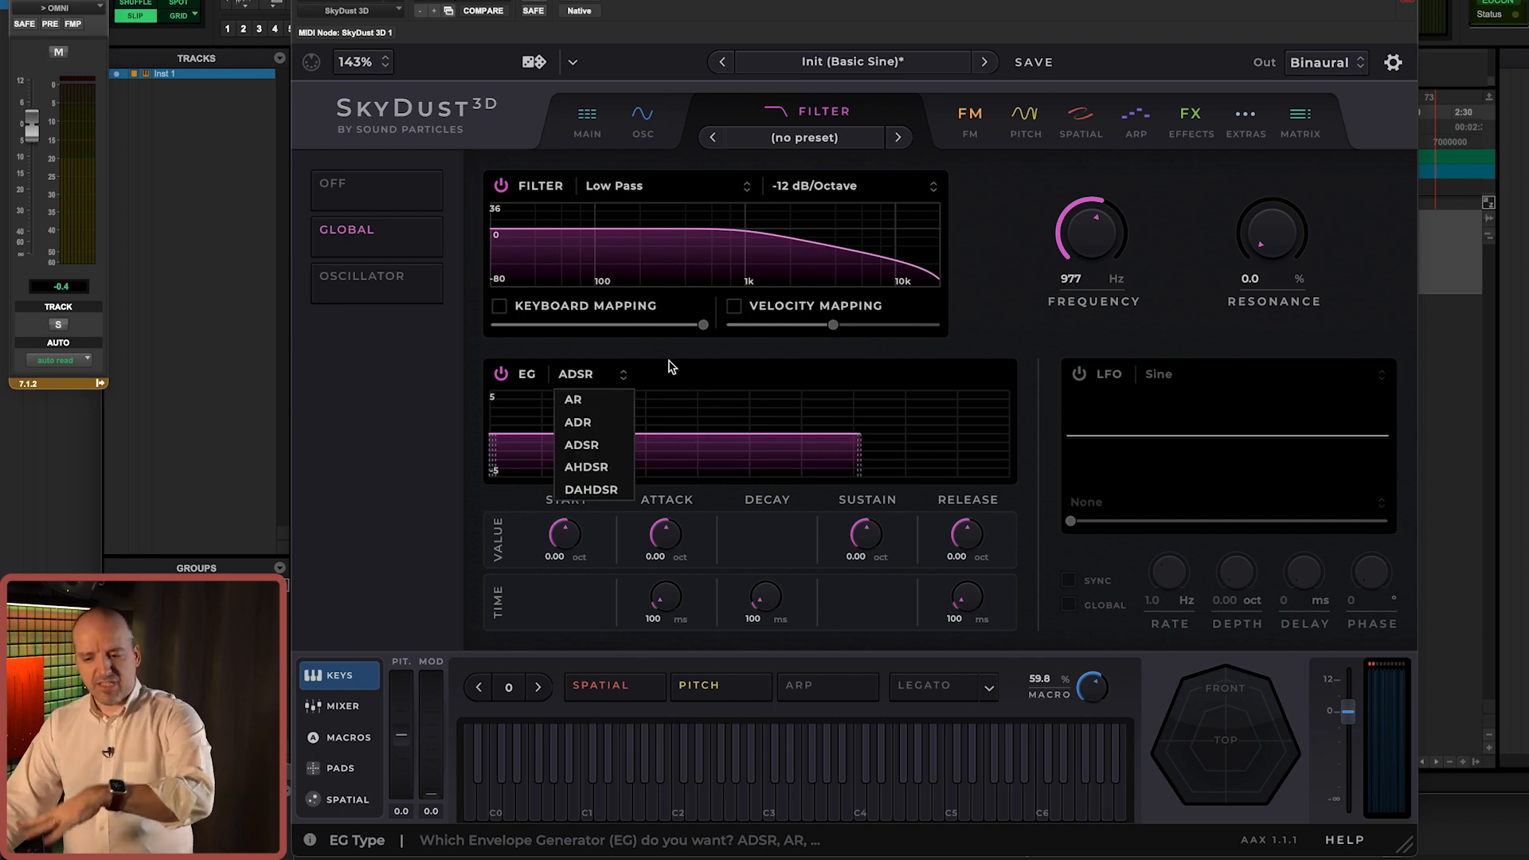
click(689, 383)
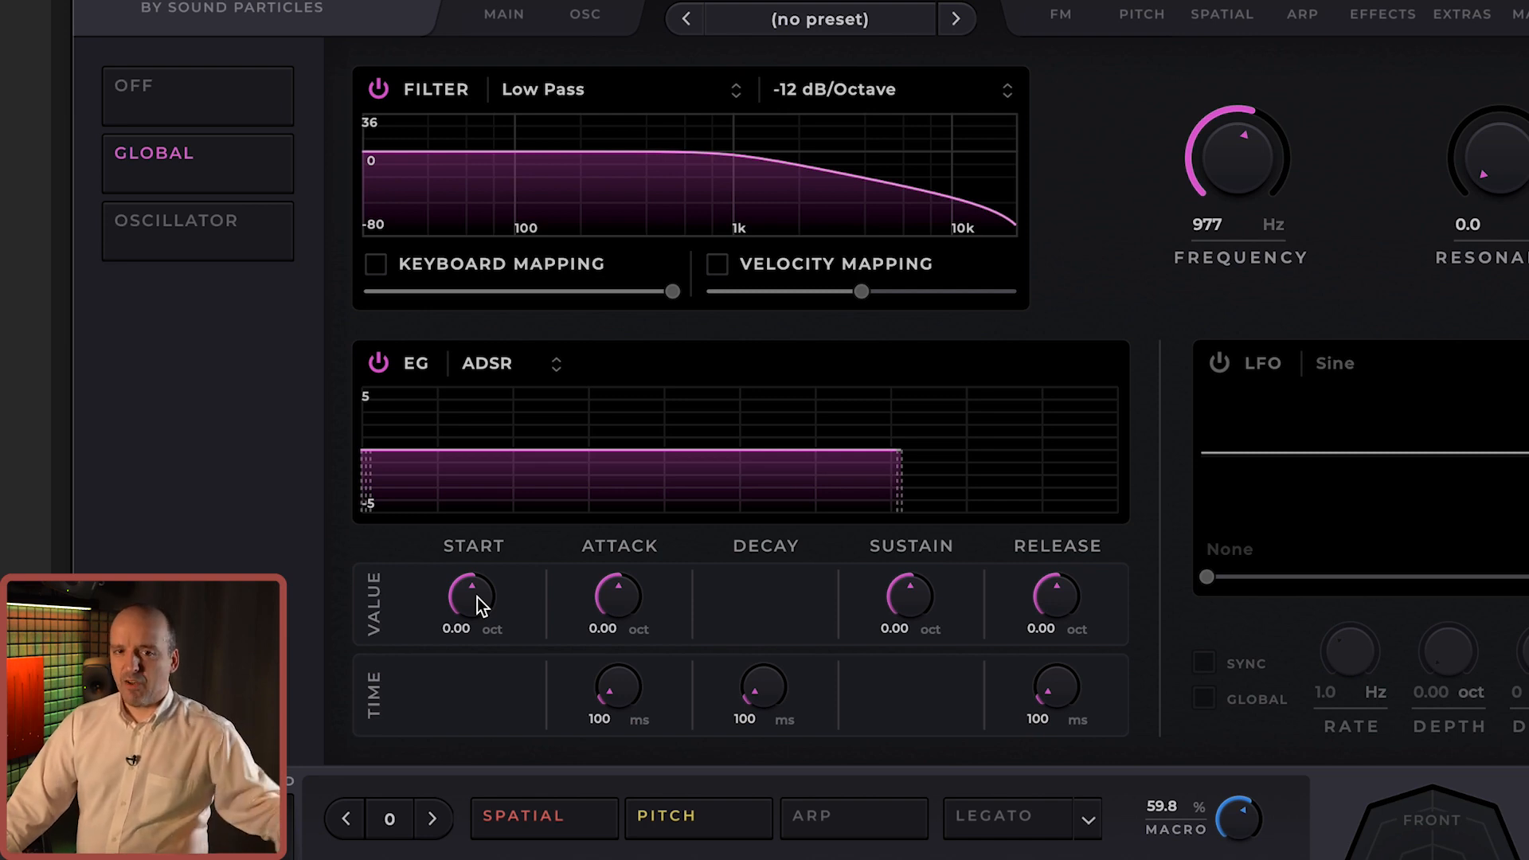
drag(476, 598, 476, 677)
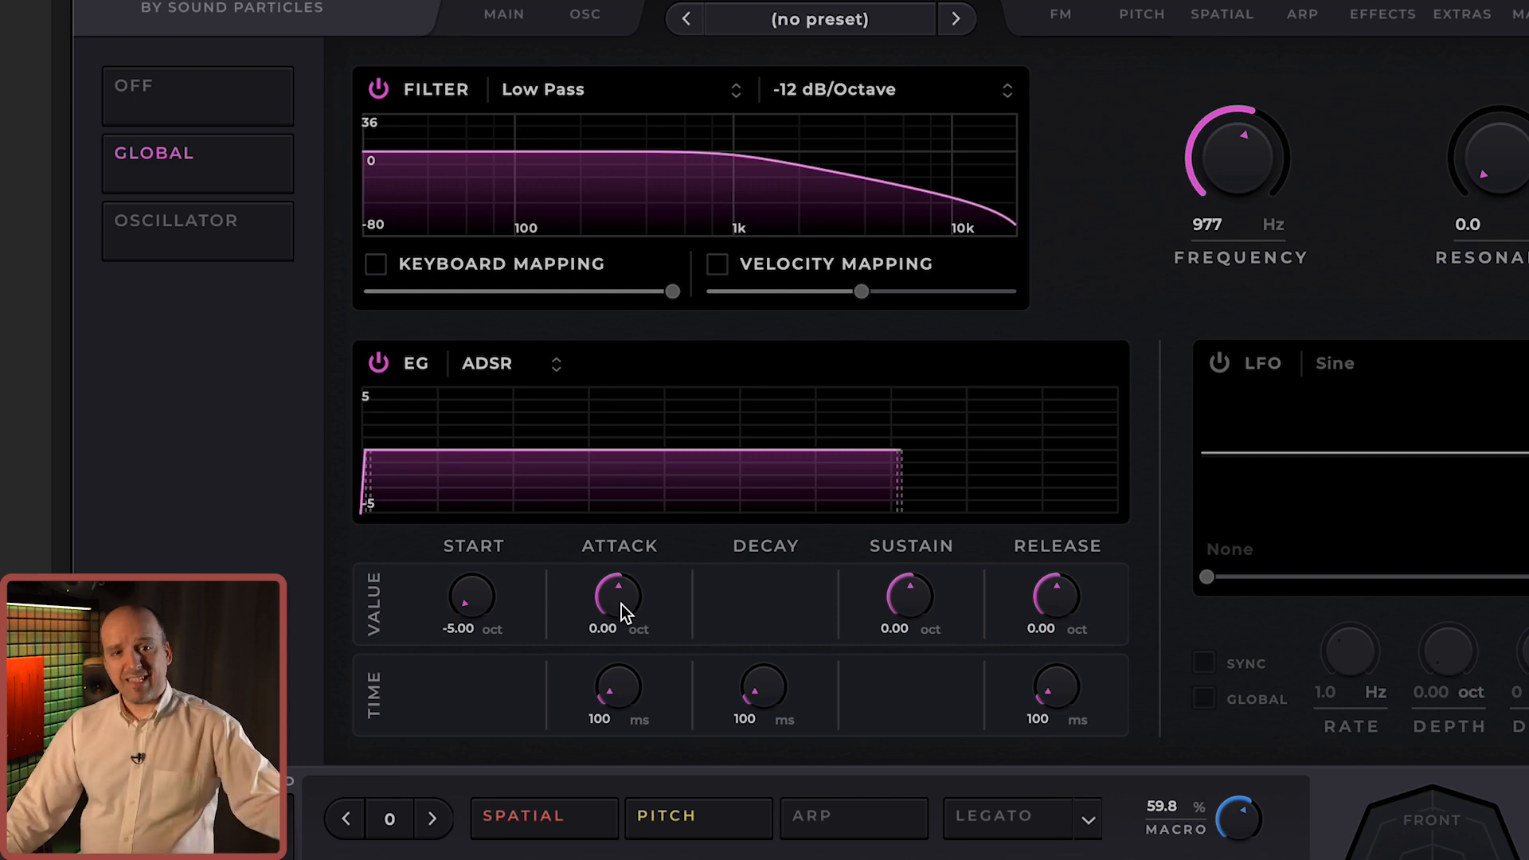
drag(621, 604, 655, 406)
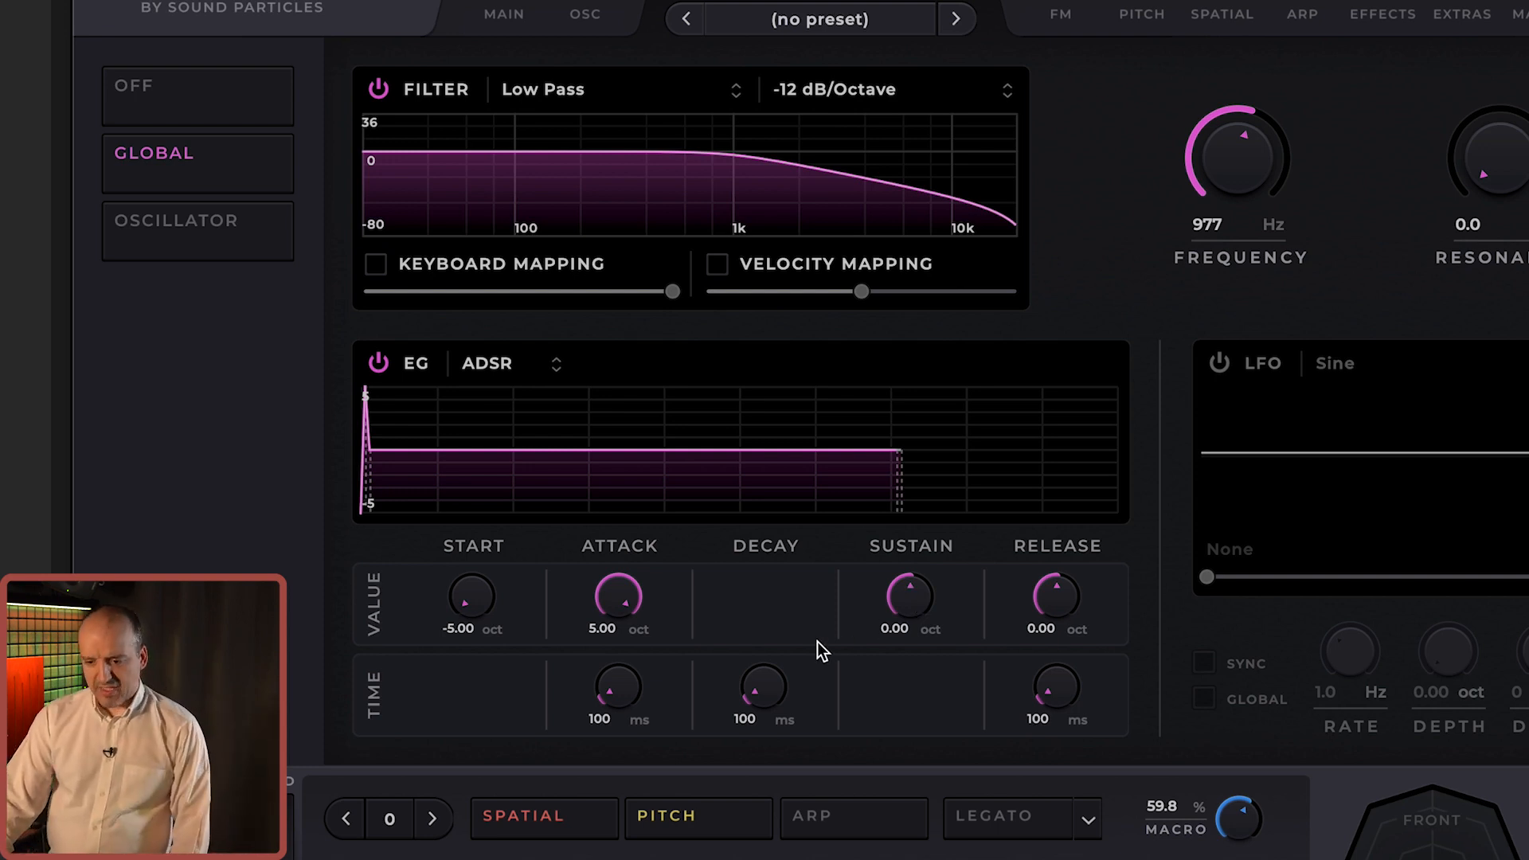
Step: Set the filter envelope's attack time to 808 ms and its decay time to 433 ms
drag(628, 691, 641, 555)
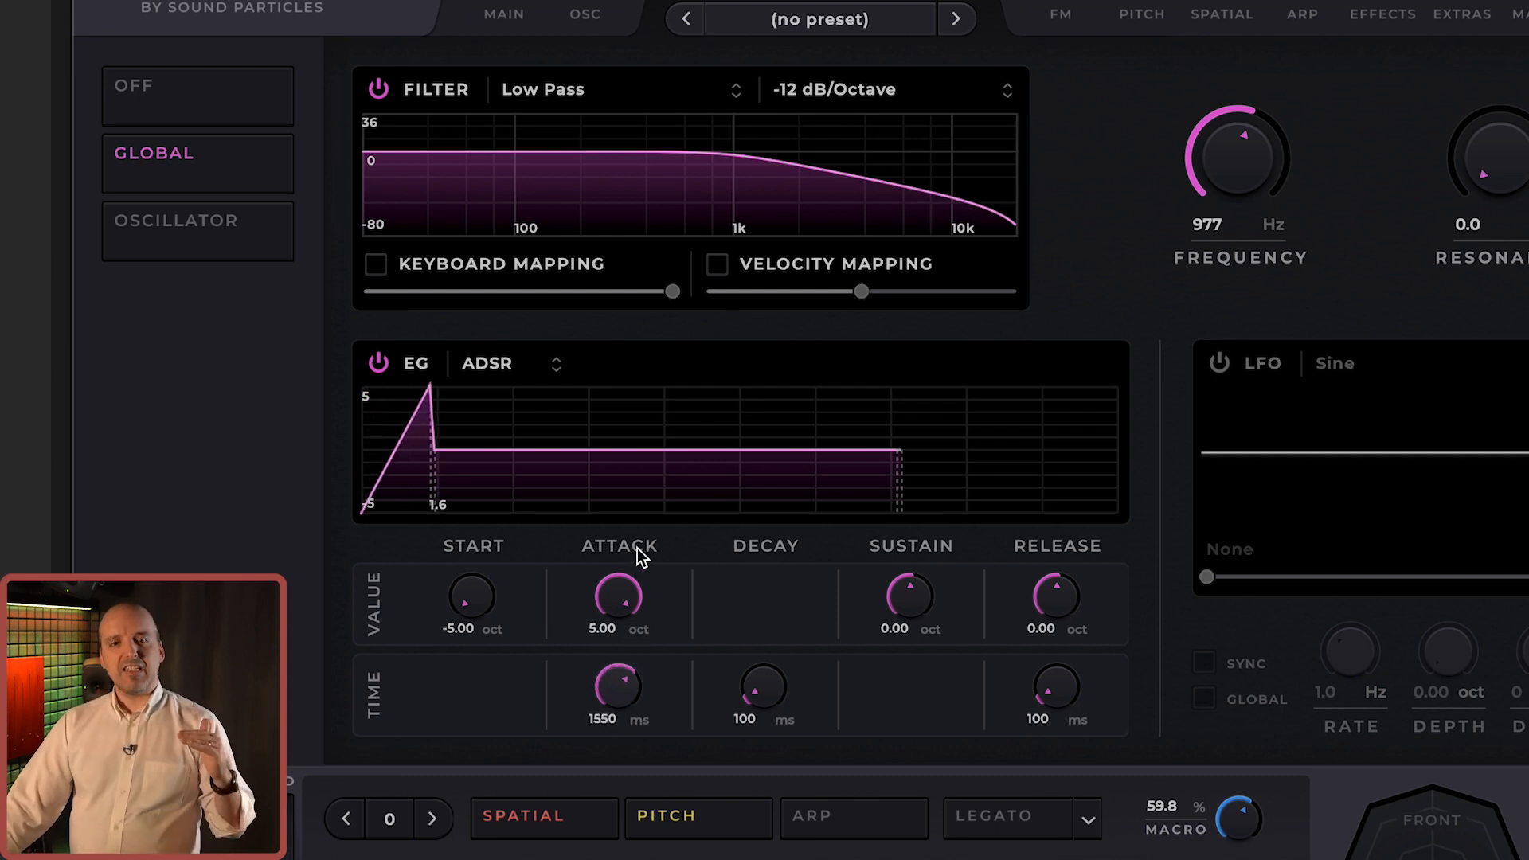
drag(641, 555, 641, 599)
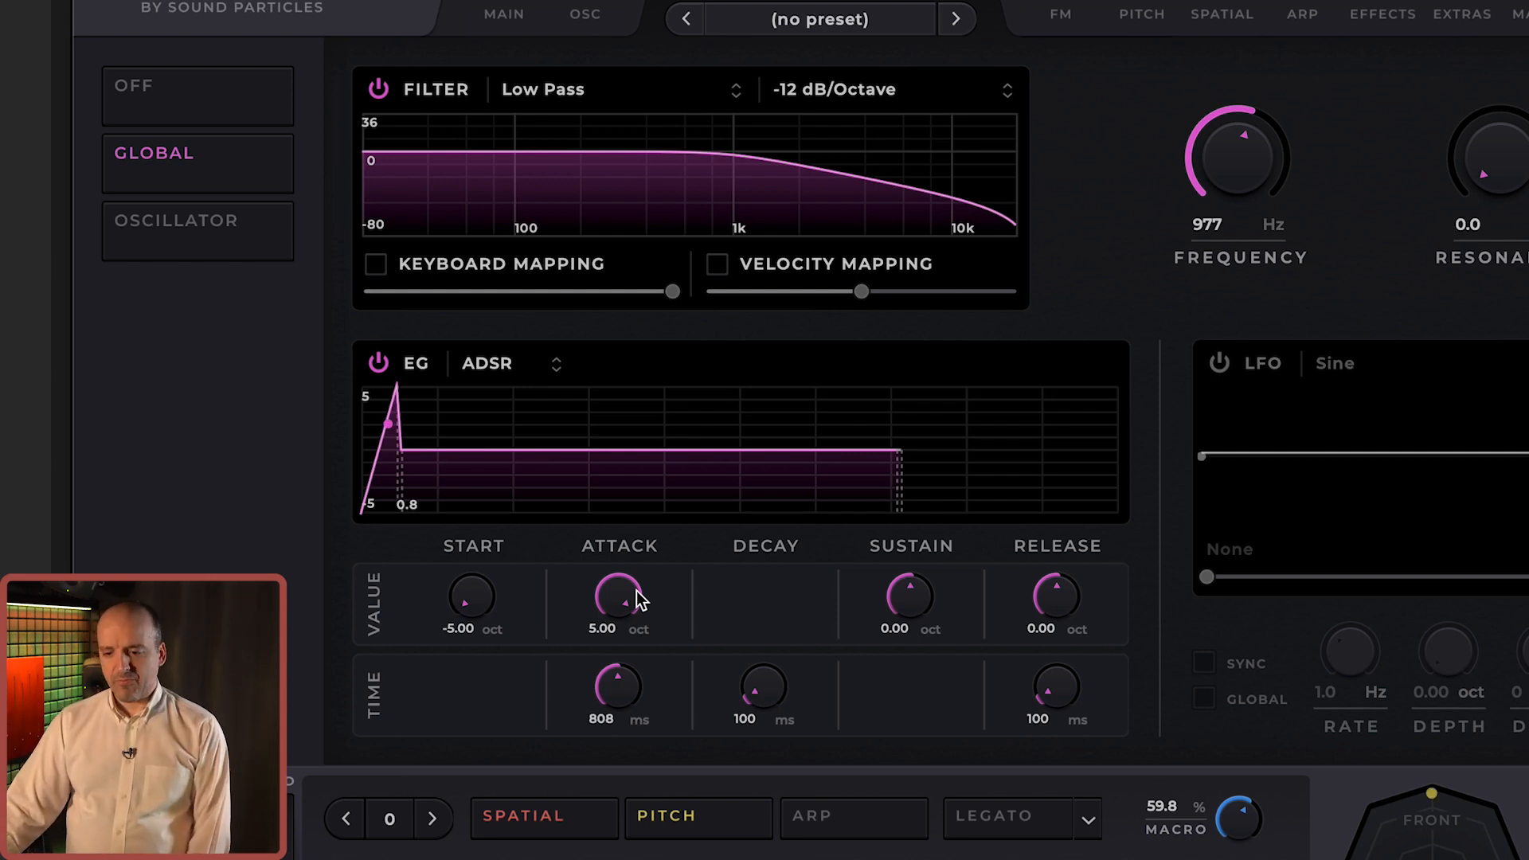
drag(761, 694, 762, 644)
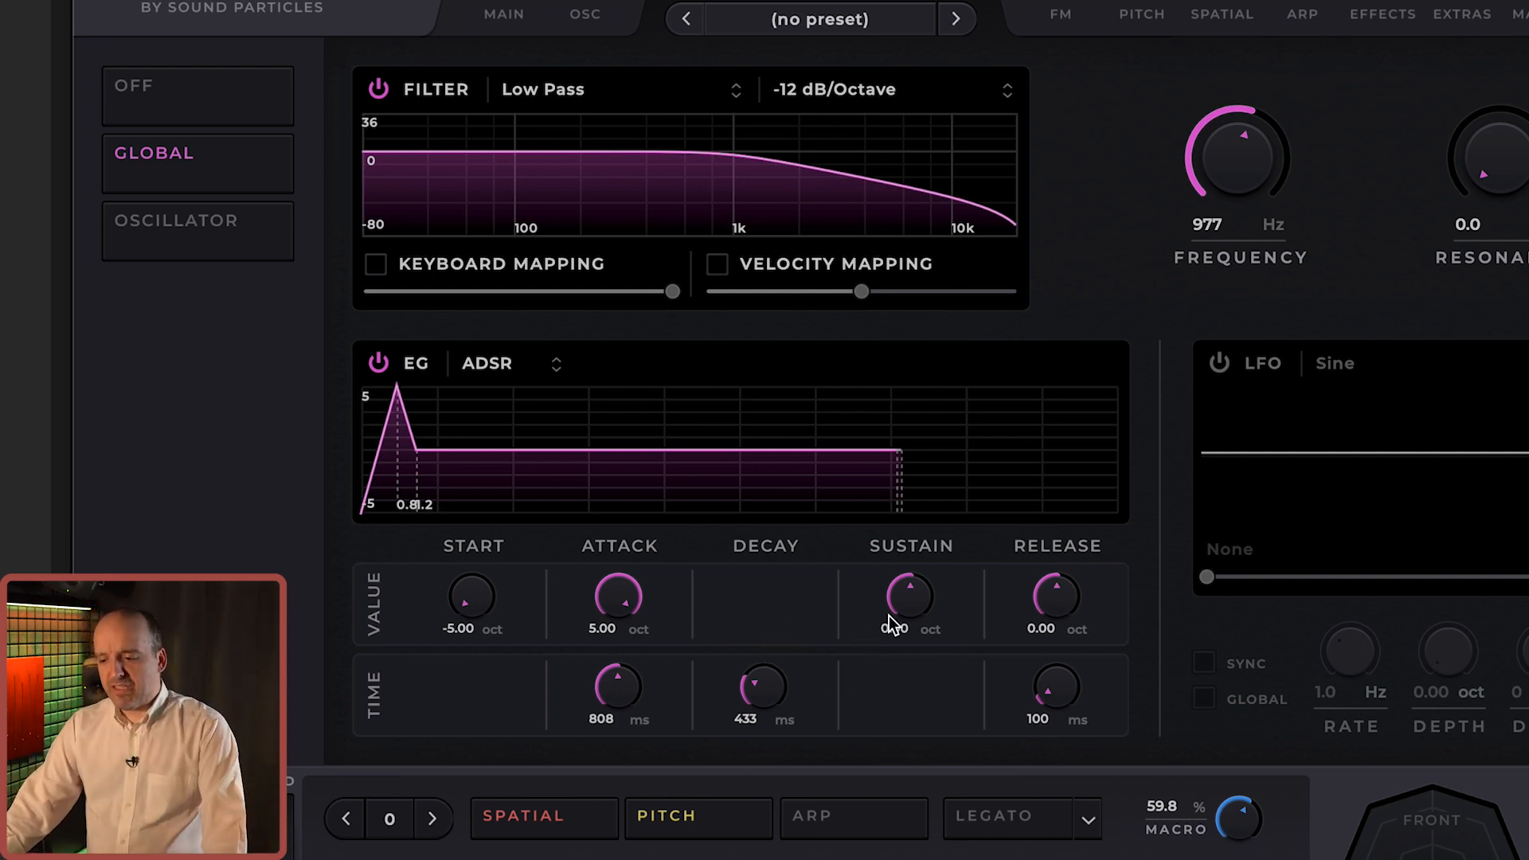
Step: Try the filter envelope's sustain value at 5.00 and -5.00 oct, and settle it at 0.95 oct
drag(910, 613, 916, 408)
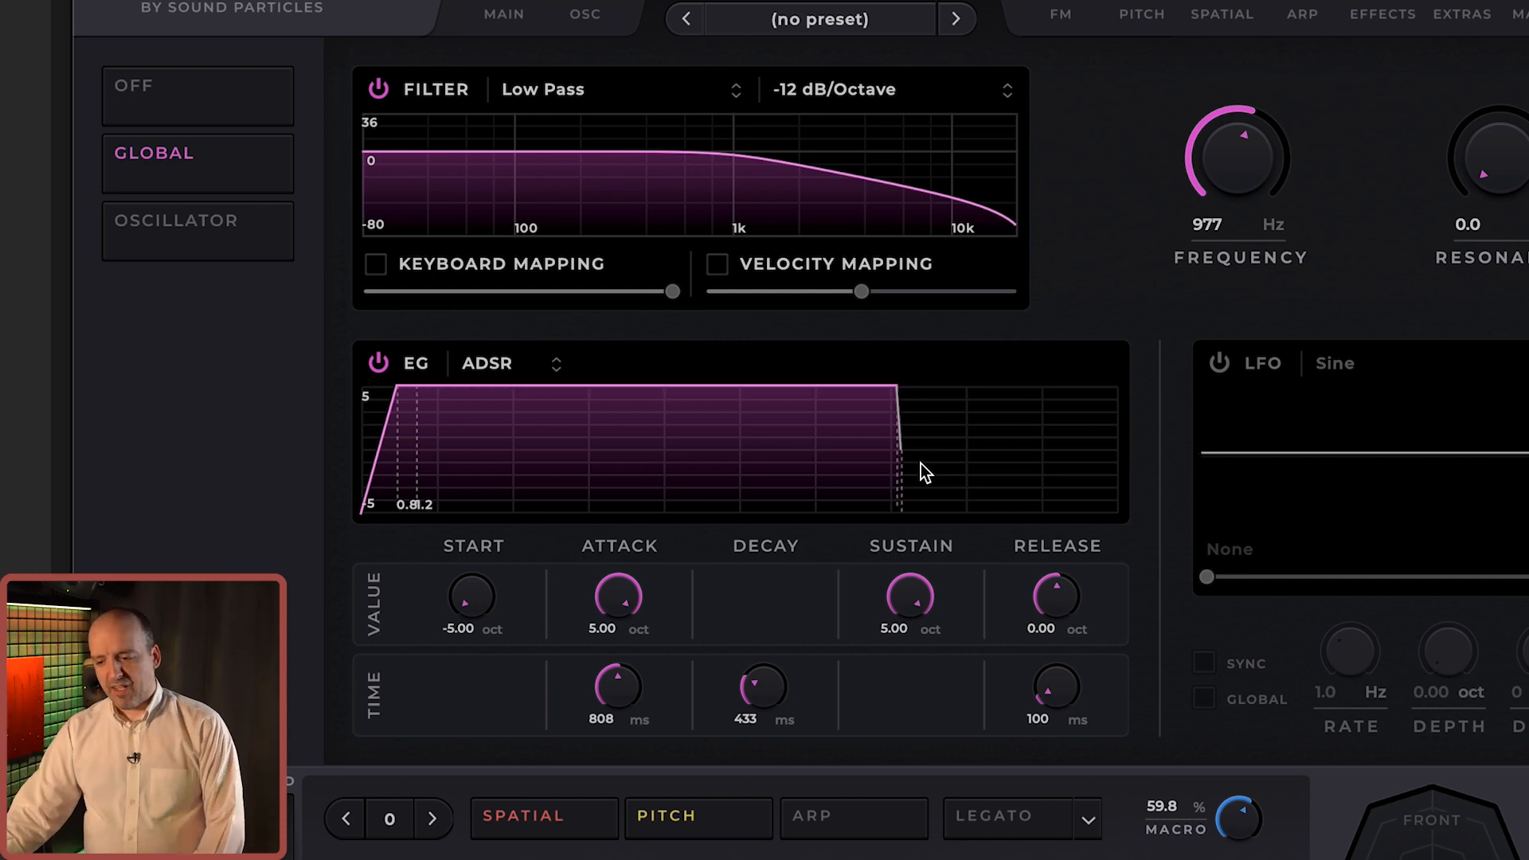
drag(907, 608, 904, 798)
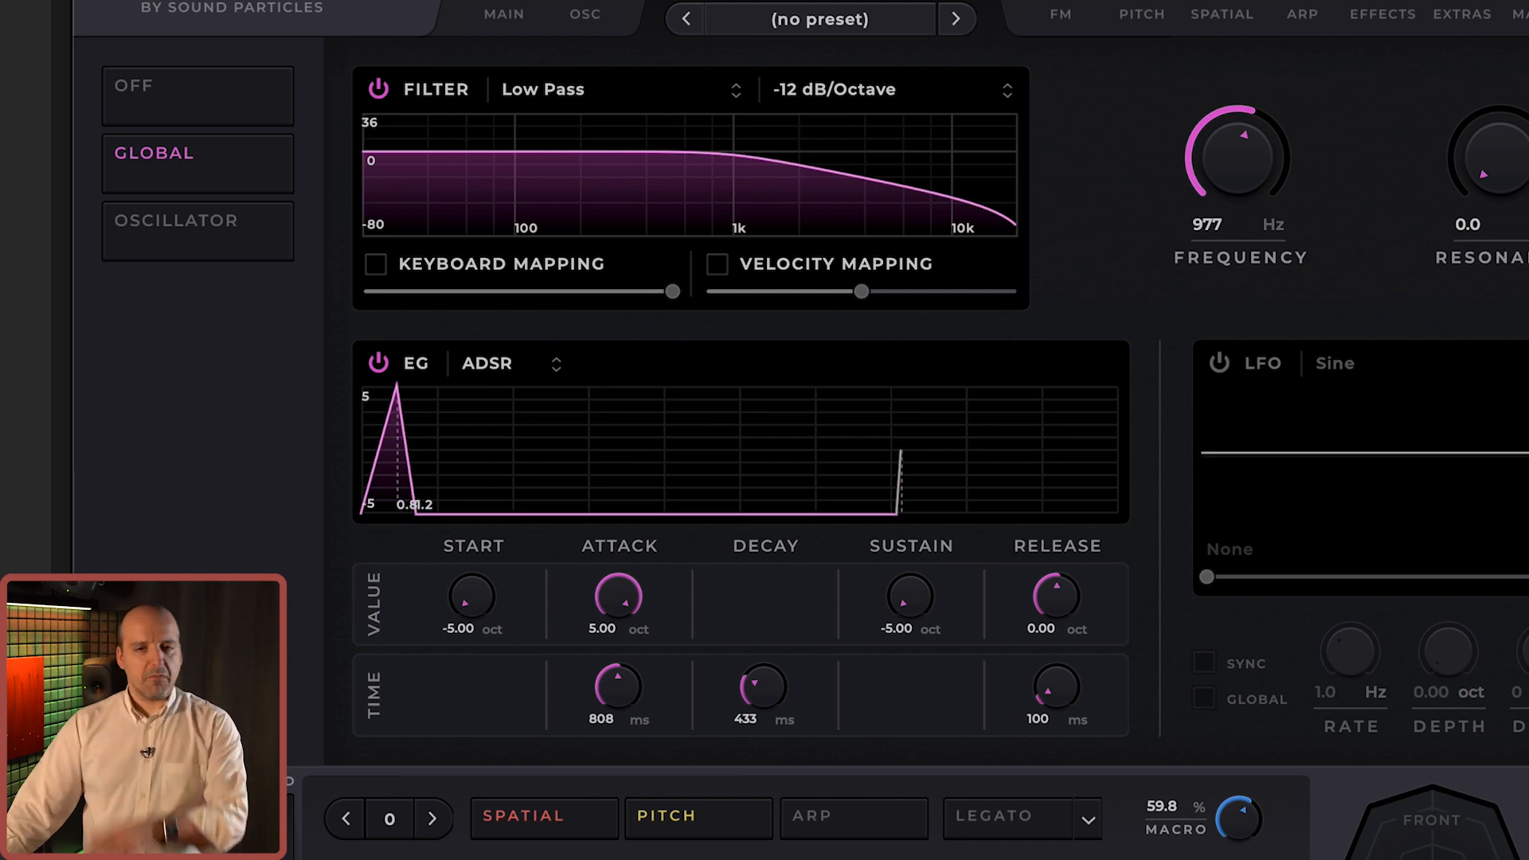
drag(921, 607, 921, 476)
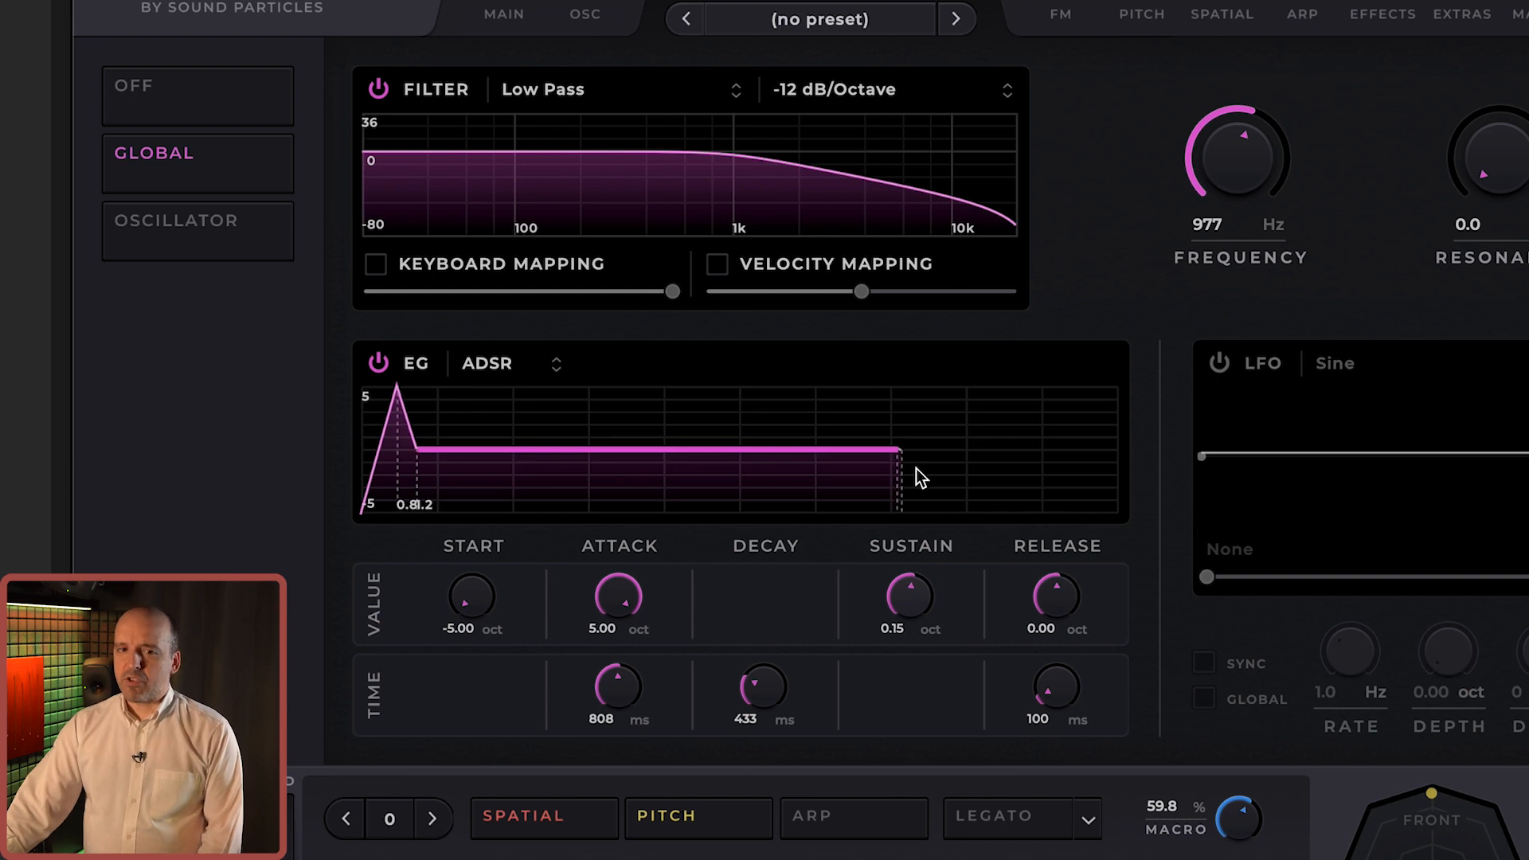
drag(915, 468, 916, 447)
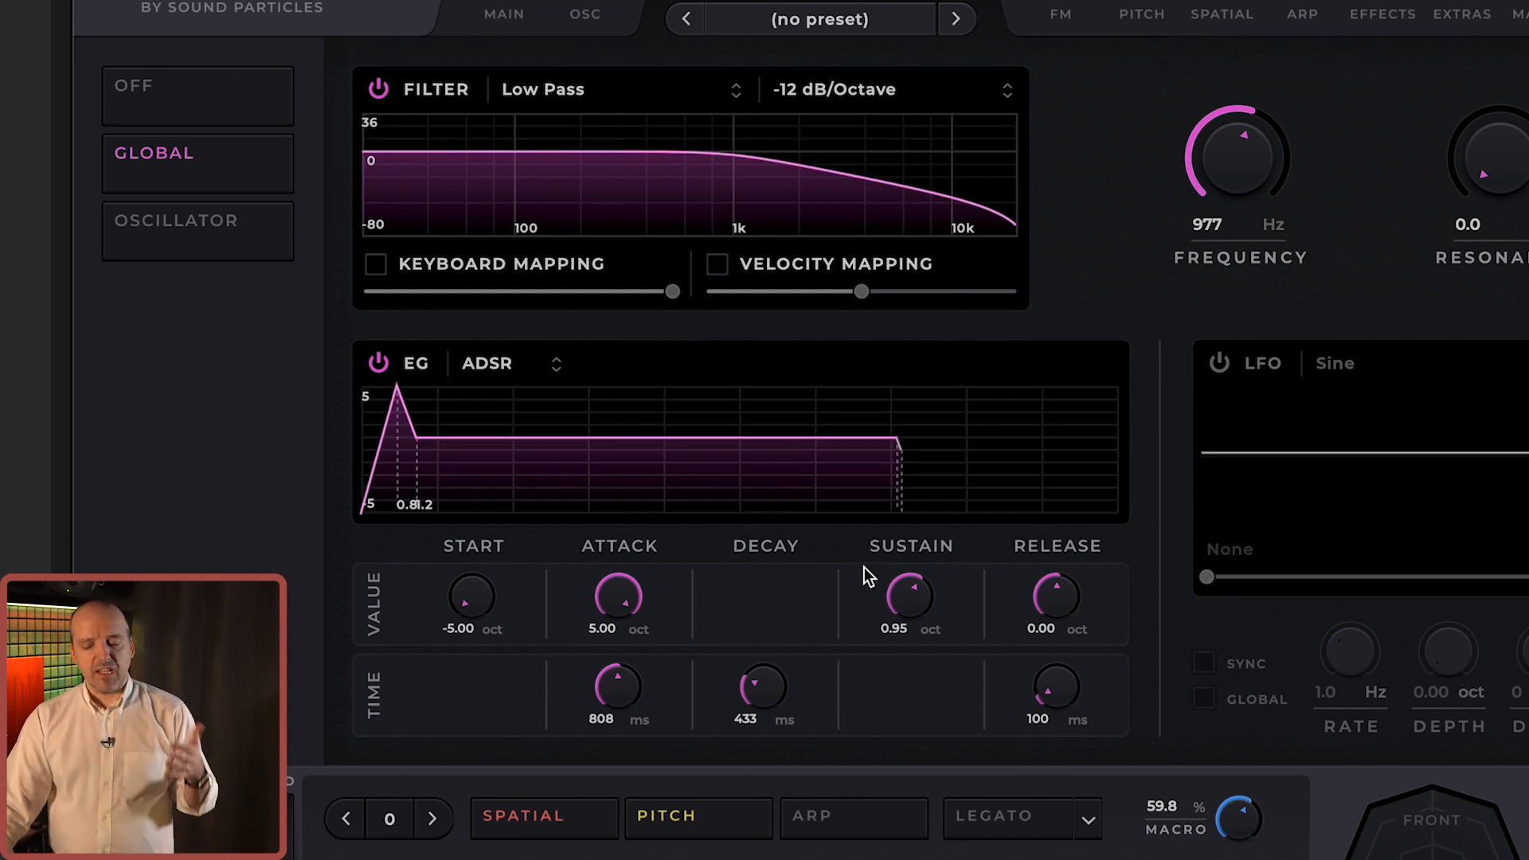
Step: Reshape the filter envelope with a 3300 ms attack time, sustain and start values of 5.00 oct, and an attack value of -0.95 oct
drag(618, 689, 619, 605)
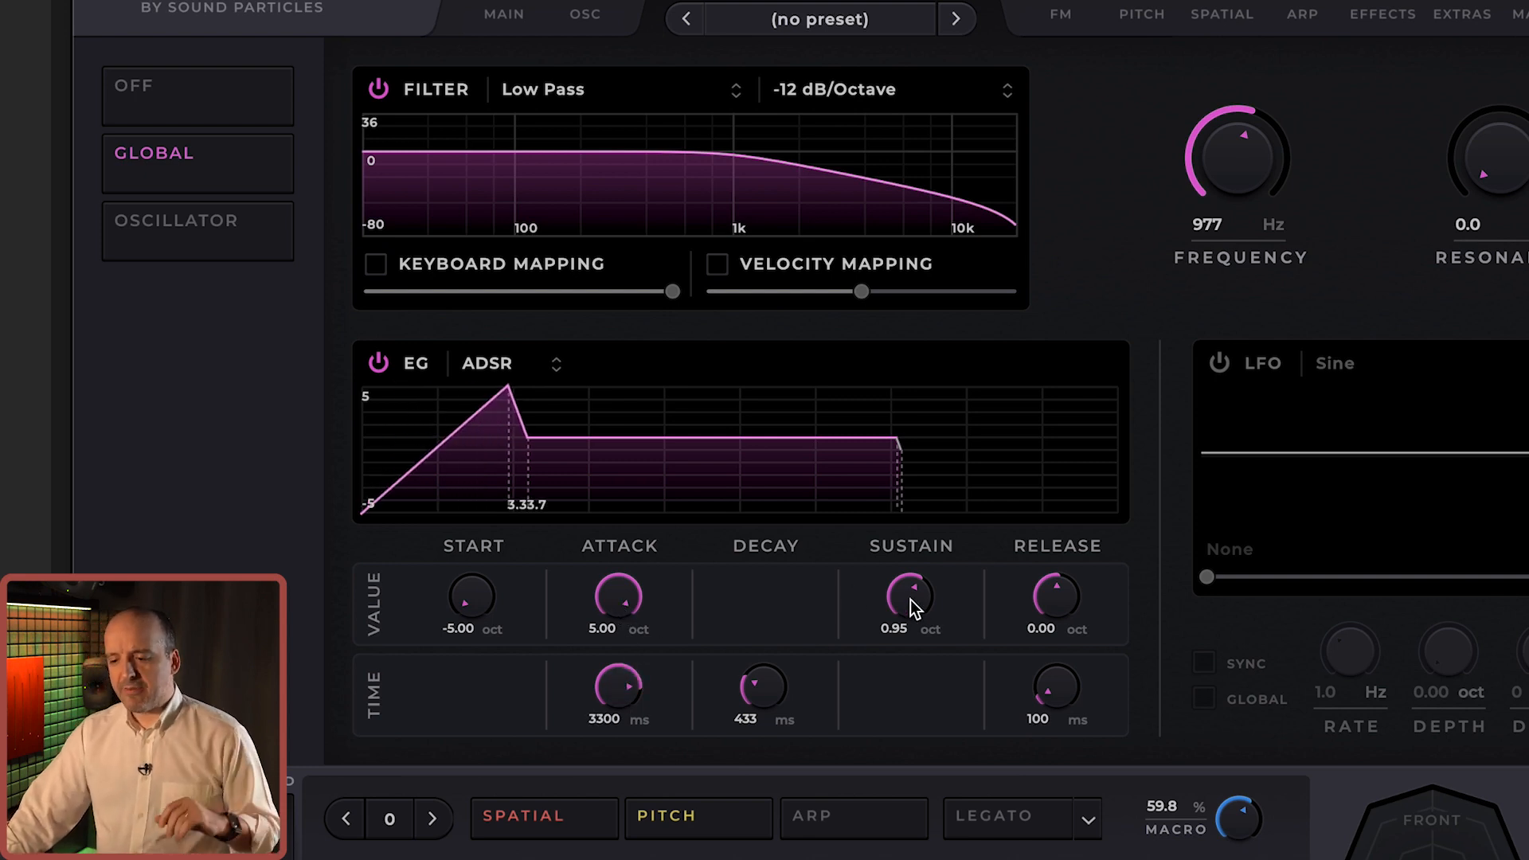
drag(909, 603, 919, 497)
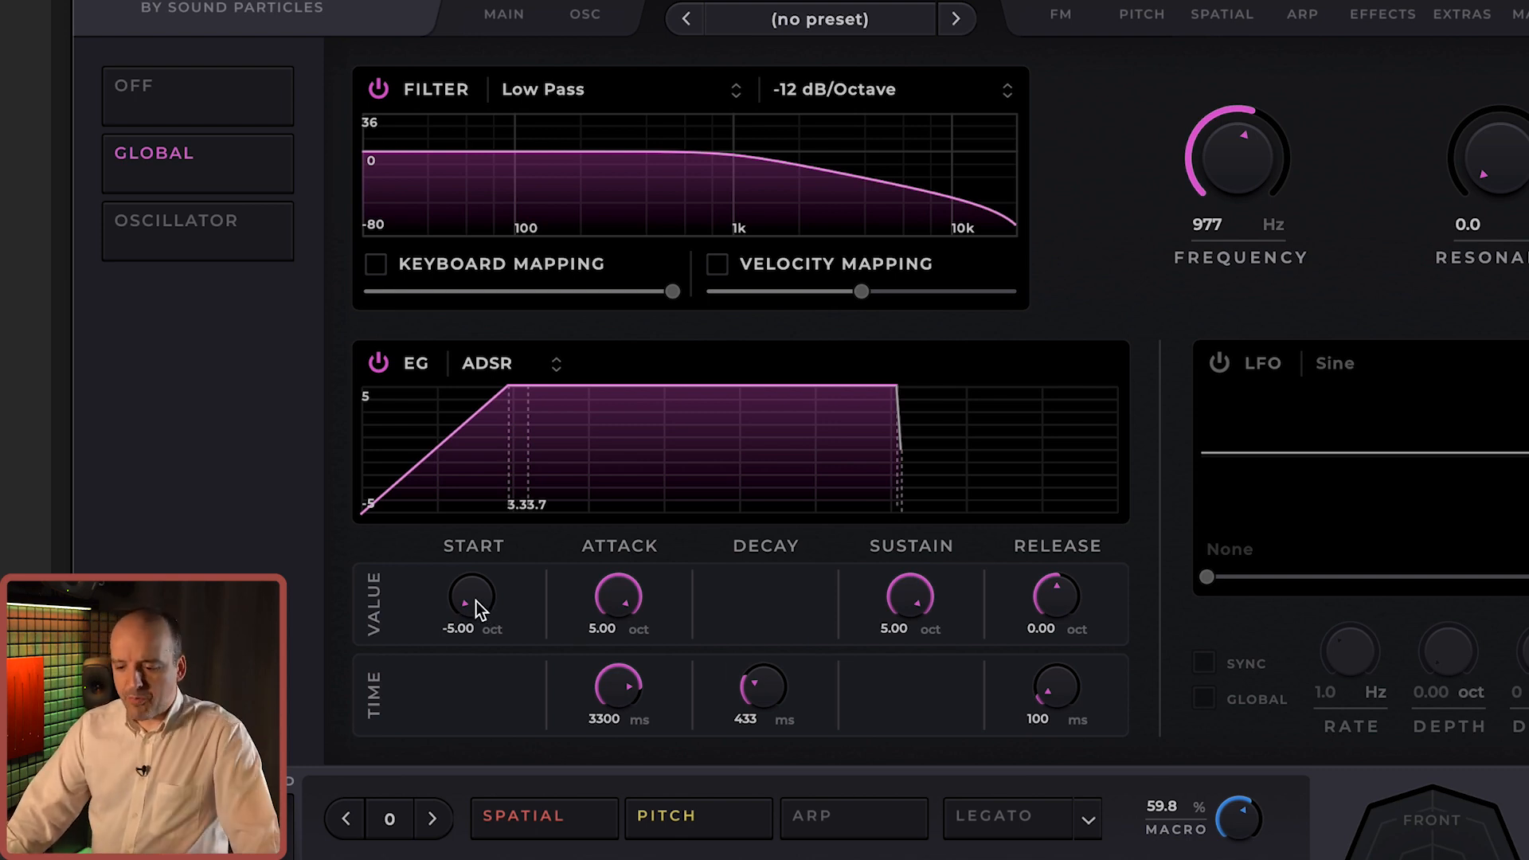
drag(463, 605, 501, 406)
drag(623, 604, 625, 741)
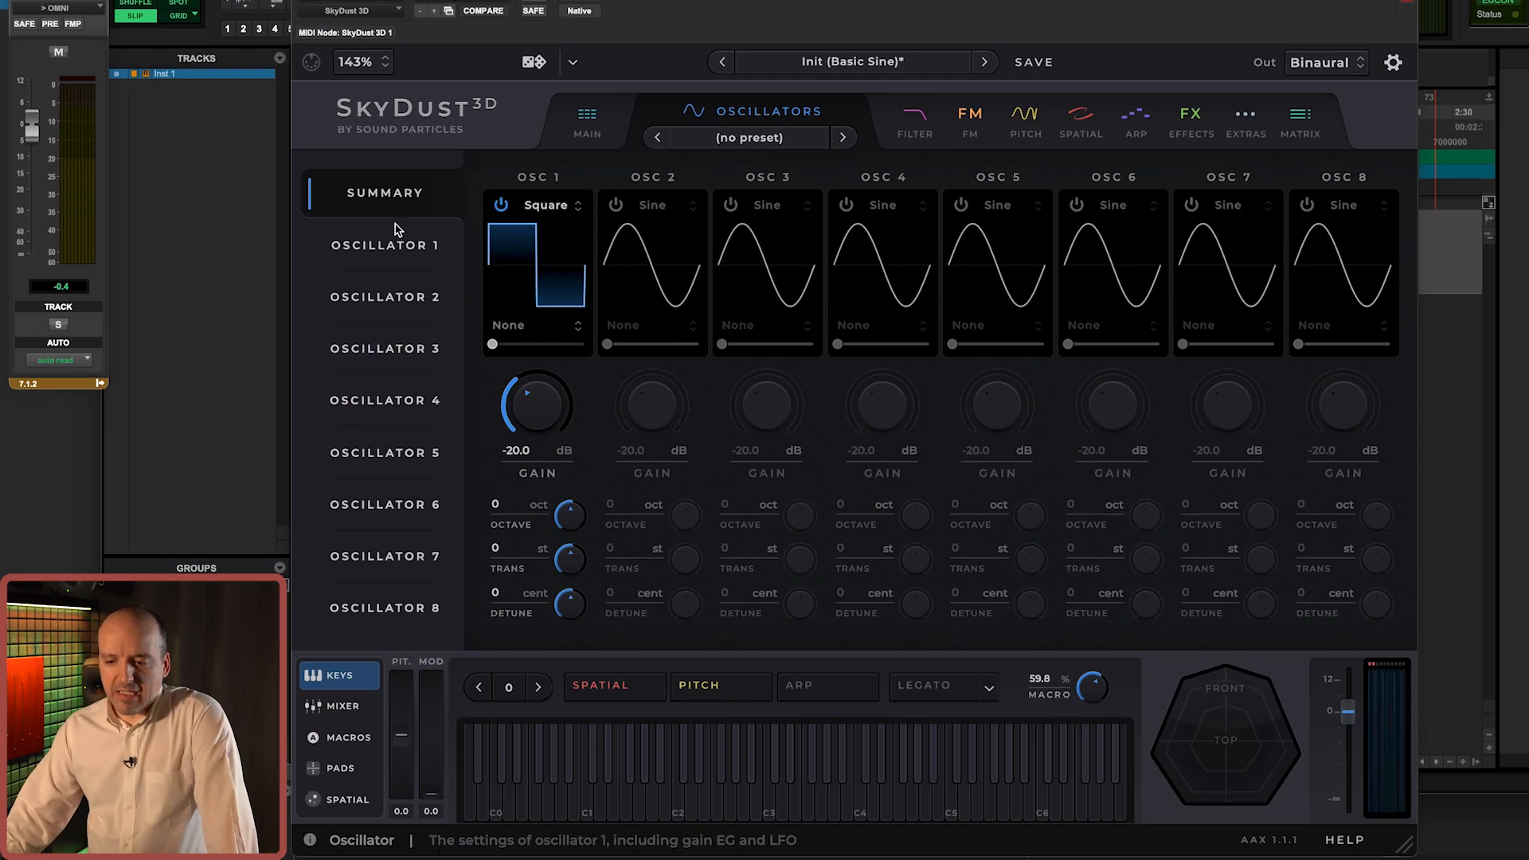
Step: Examine oscillator 1's gain envelope settings and return to the filter settings
click(390, 247)
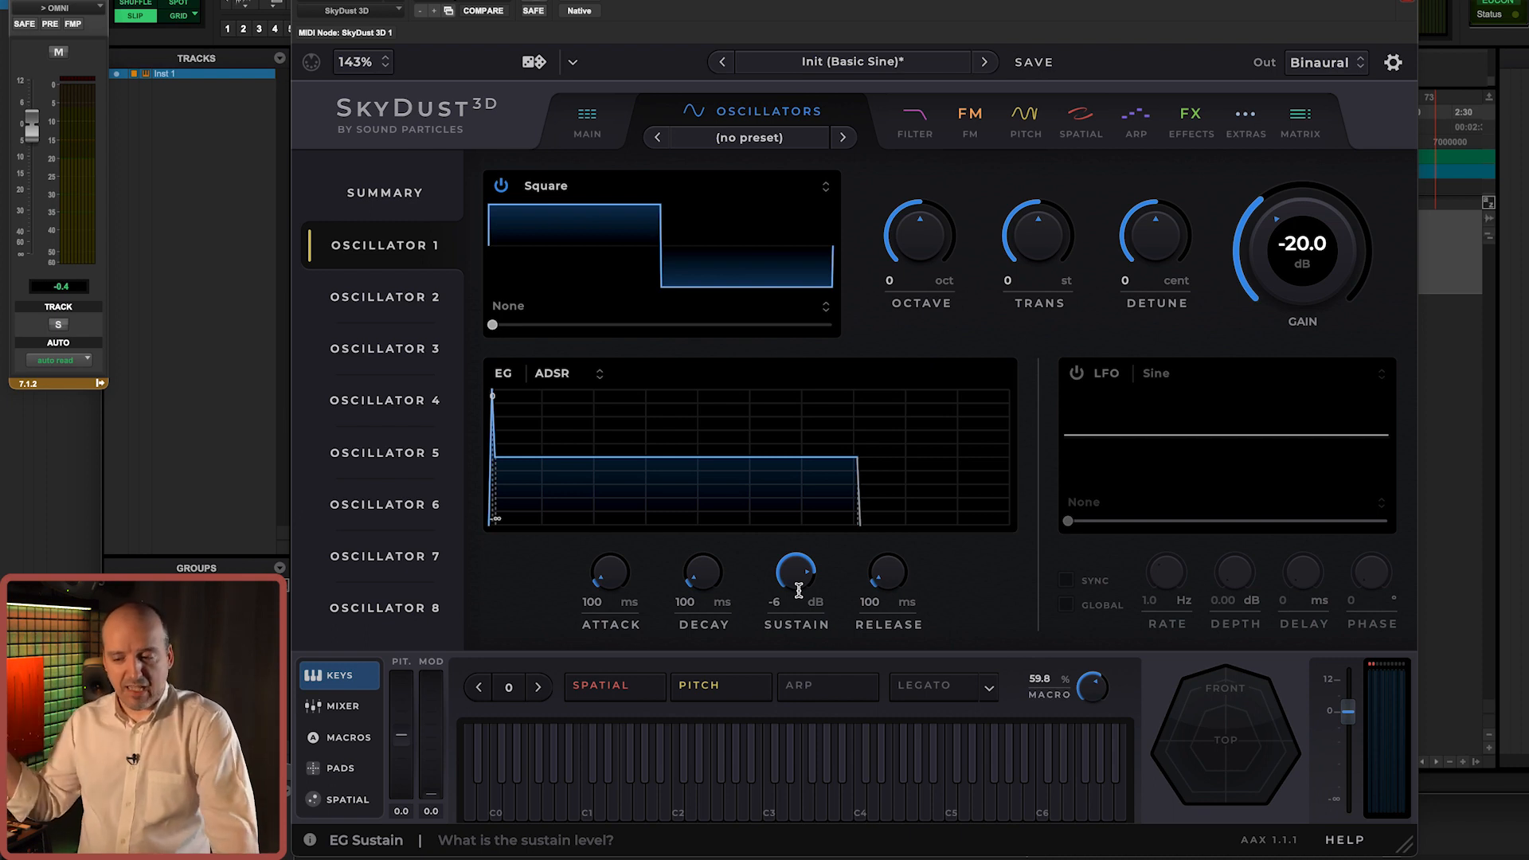
click(916, 120)
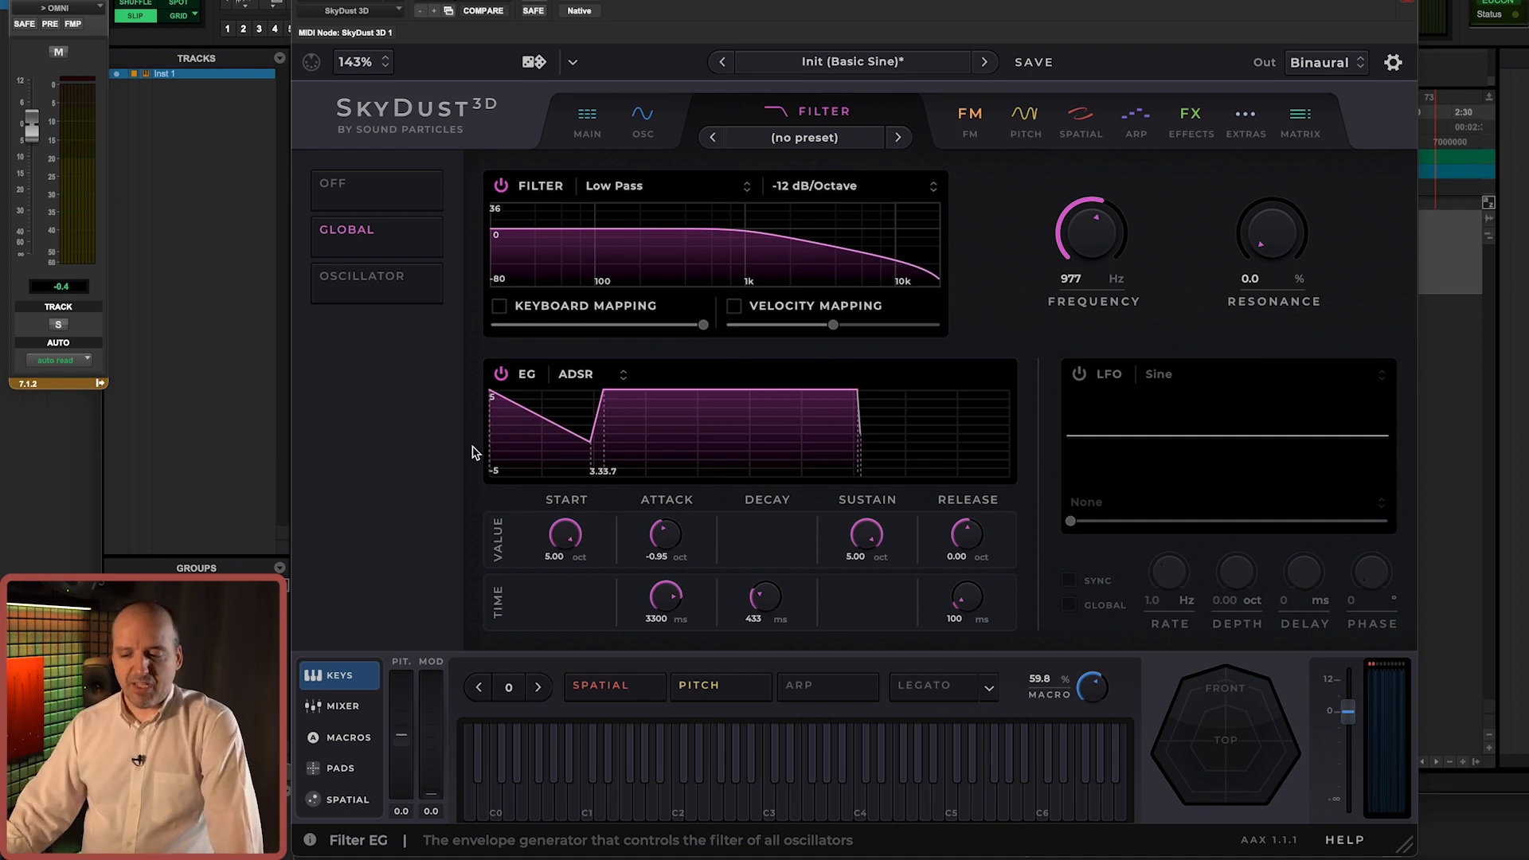
Step: Set the filter envelope's start value to -5.00 oct and its attack value to 5.00 oct
drag(568, 542, 671, 573)
drag(564, 536, 566, 579)
drag(665, 538, 674, 317)
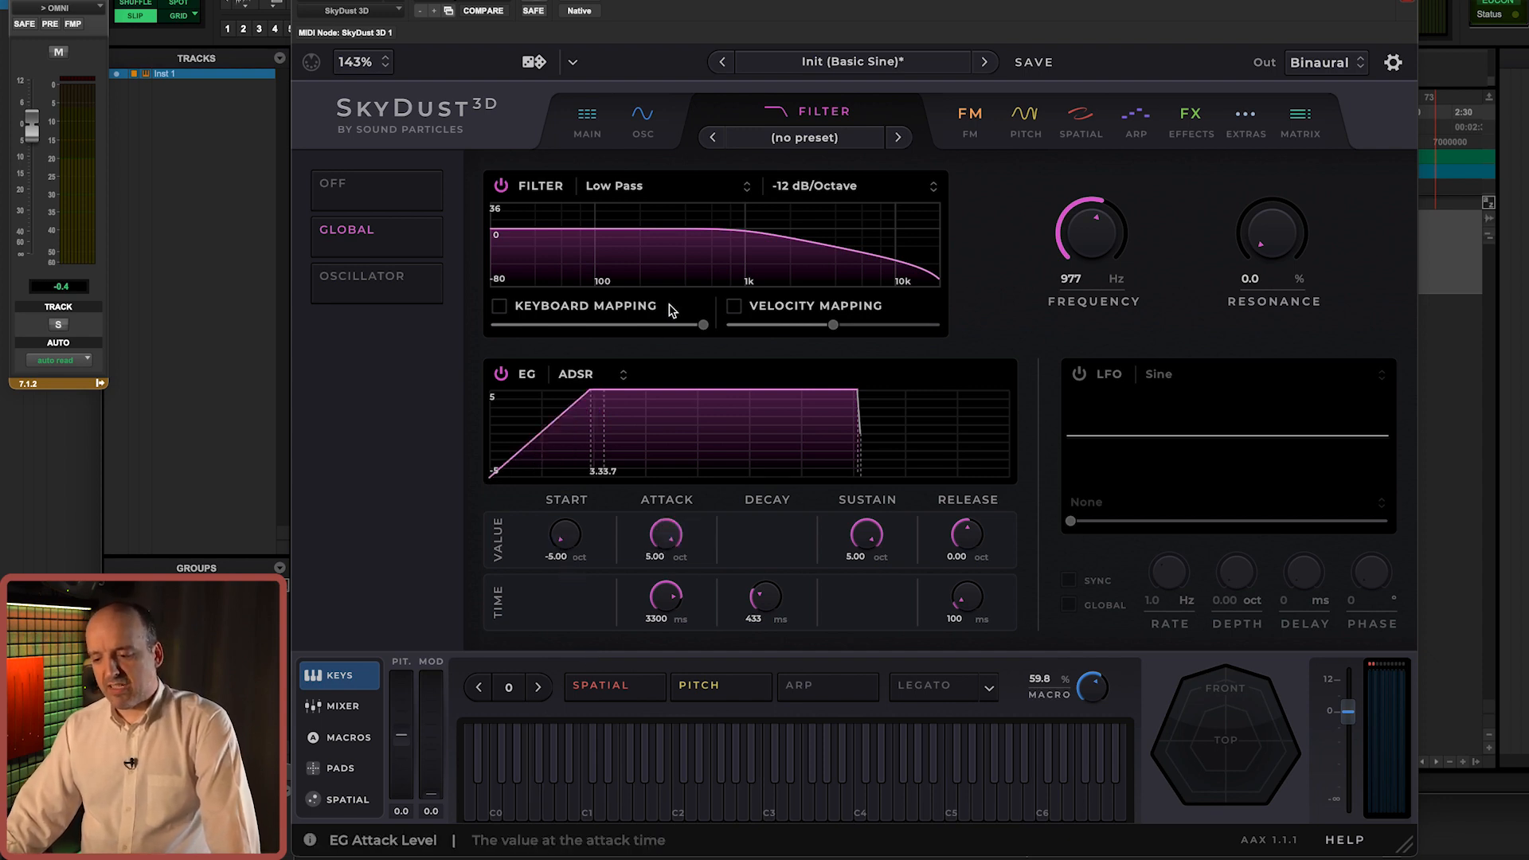
Step: Set the filter envelope's release time to 667 ms, sustain value to 0.65 oct and release value to 5.00 oct
drag(965, 544, 979, 350)
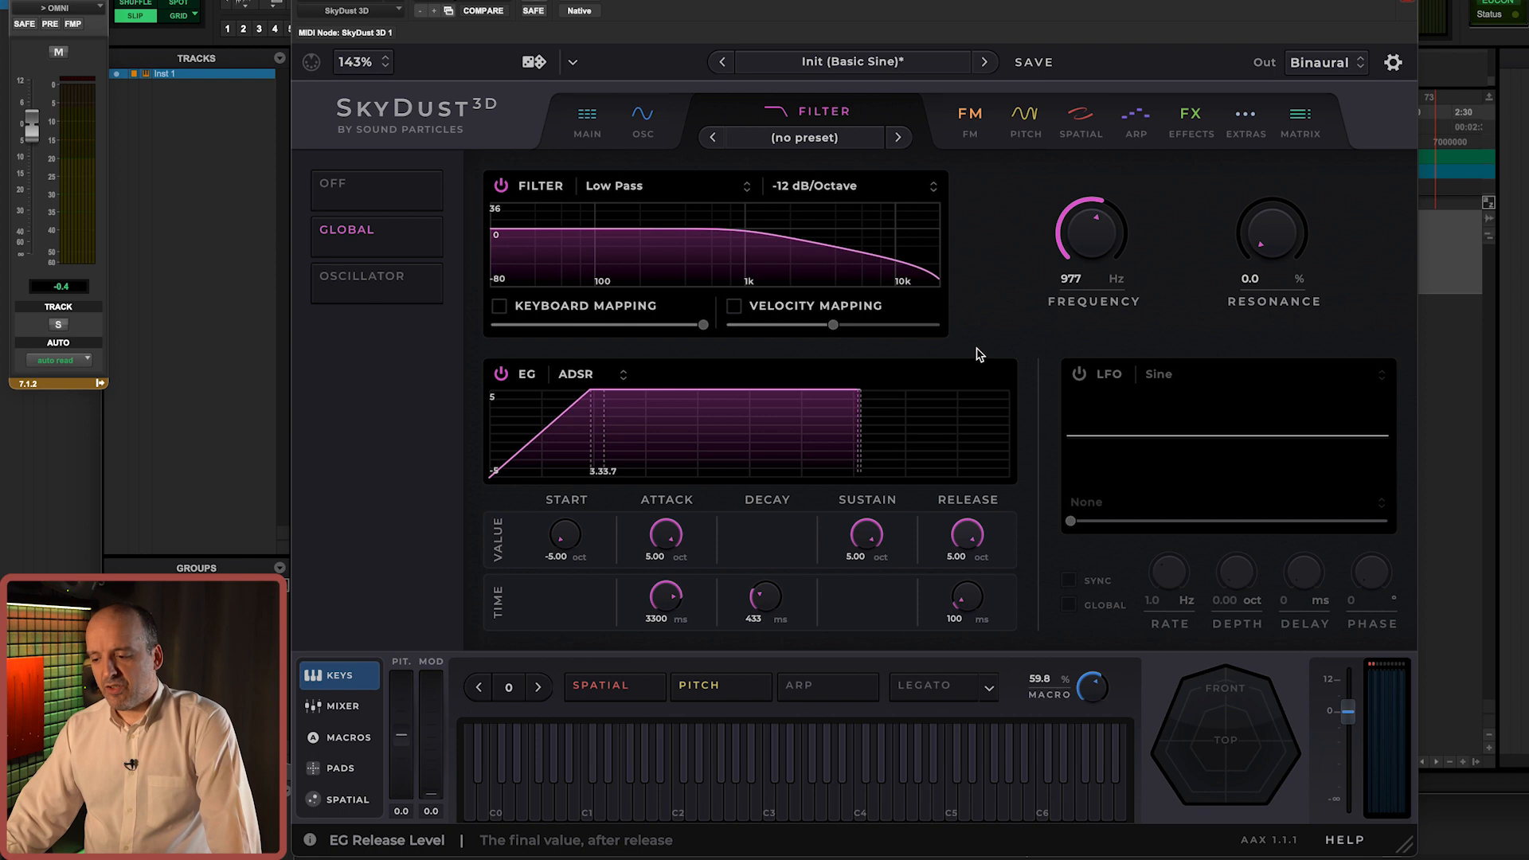
drag(962, 608, 963, 549)
drag(866, 541, 875, 614)
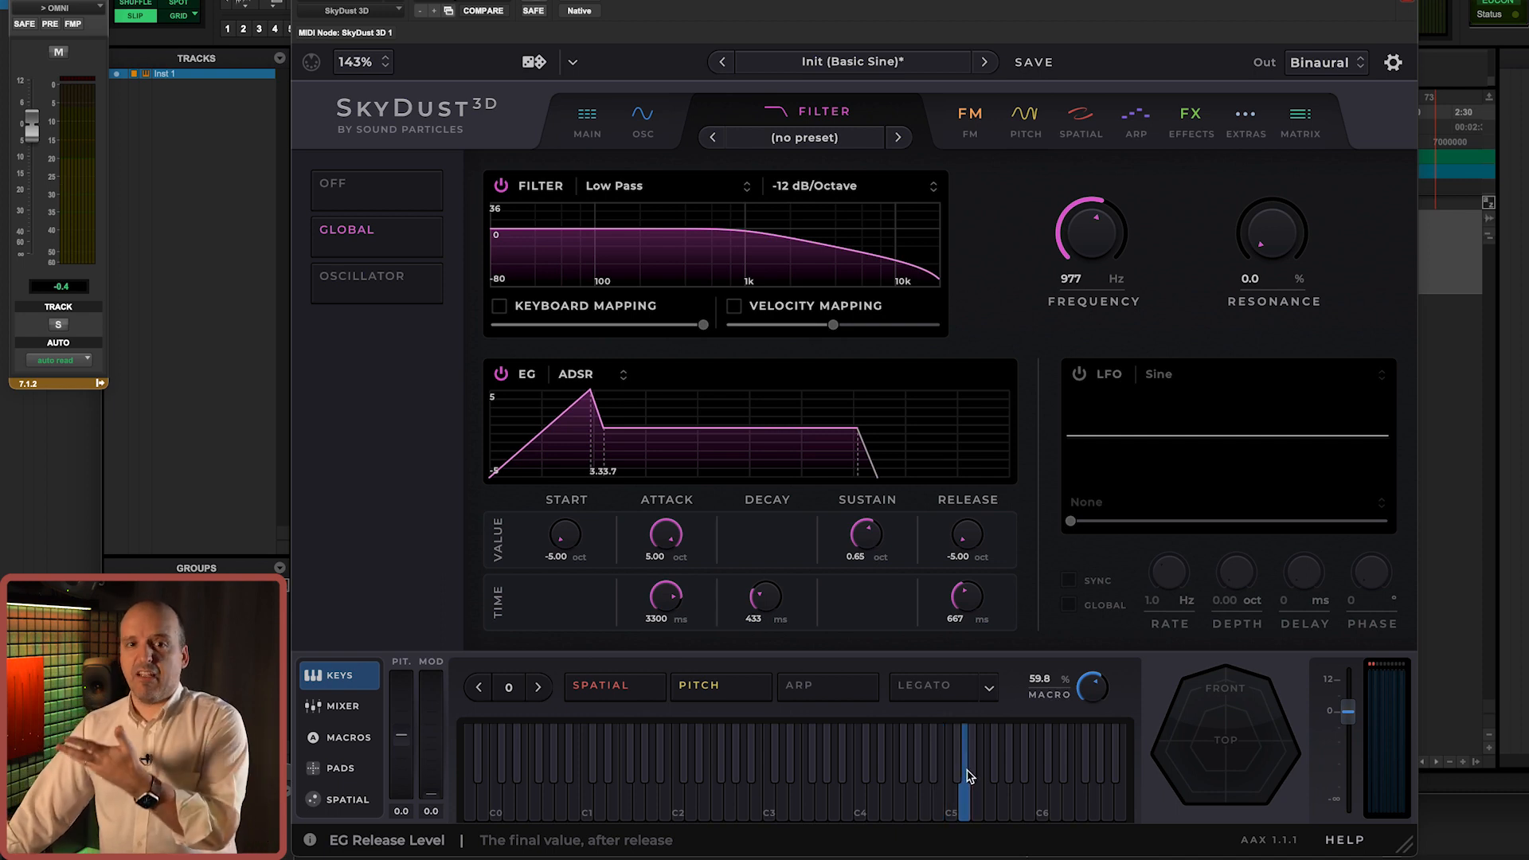
drag(971, 546, 987, 287)
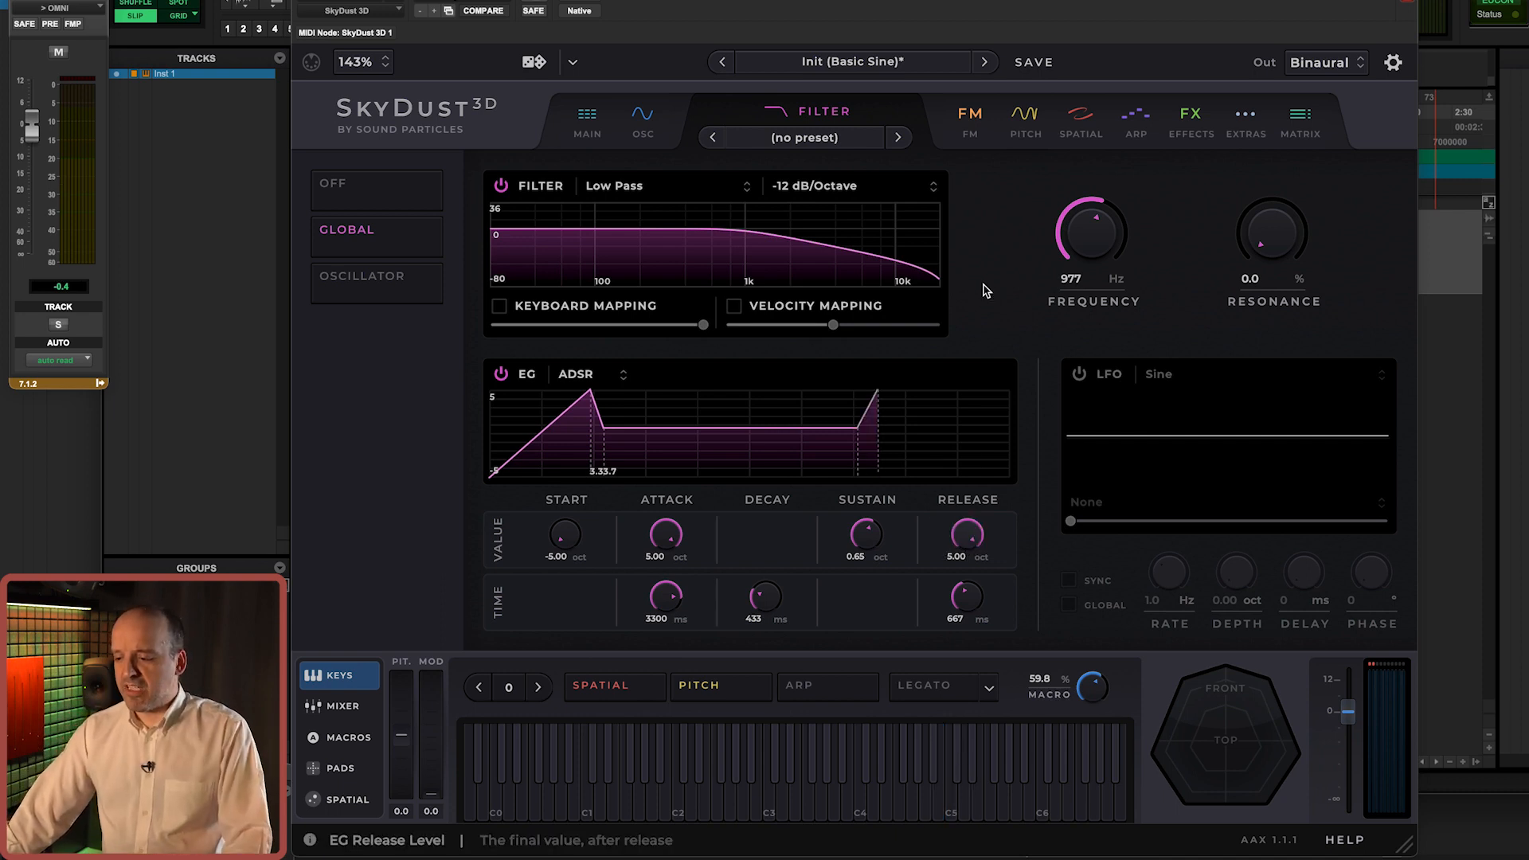
Step: Set the filter envelope's attack time to 583 ms, release time to 208 ms and sustain value to -3.25 oct
drag(668, 599, 665, 692)
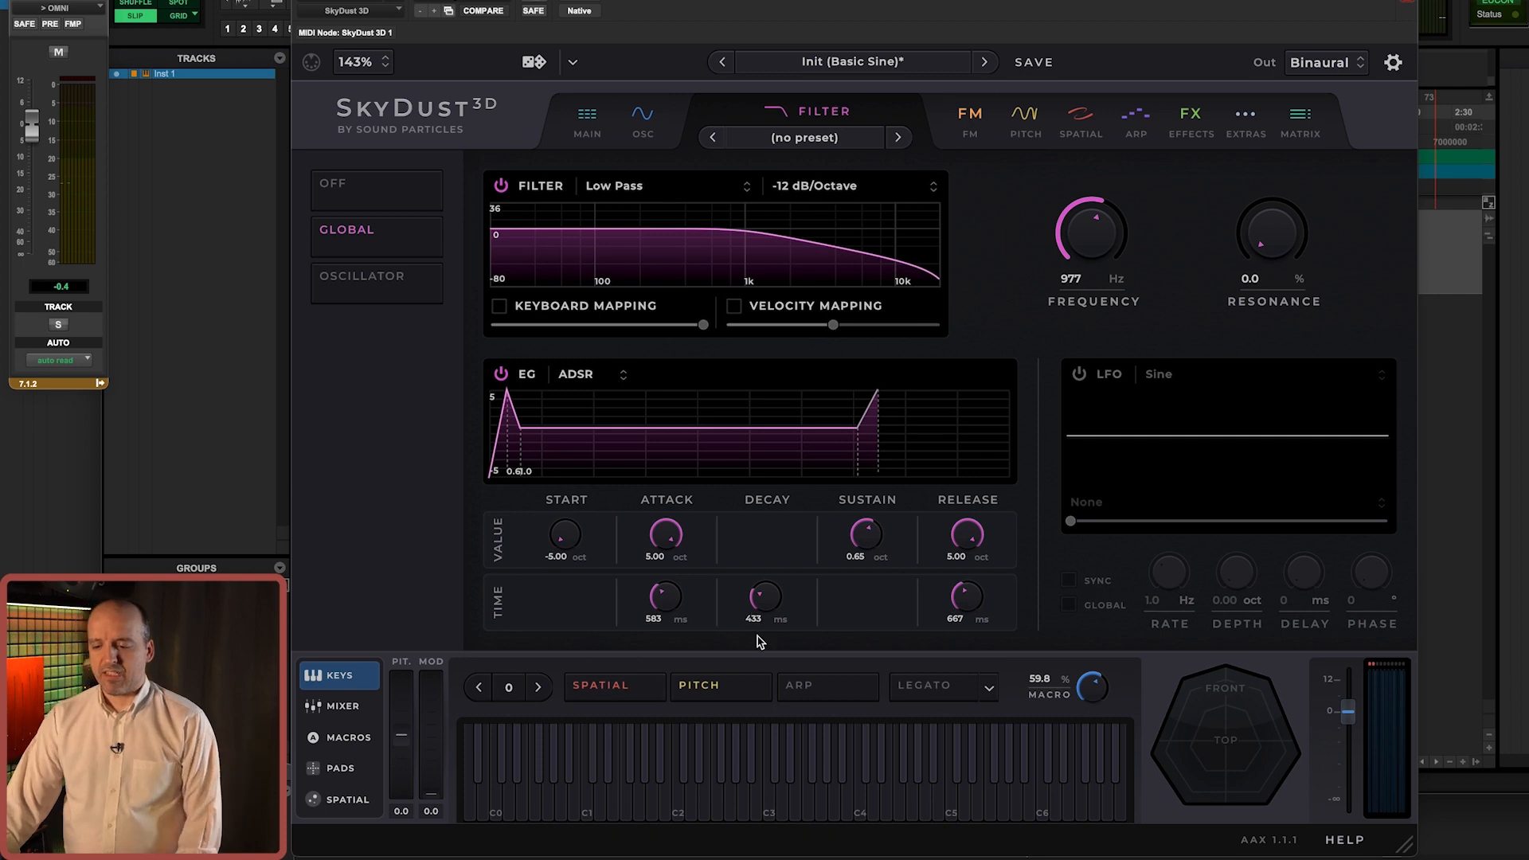
drag(964, 589, 970, 633)
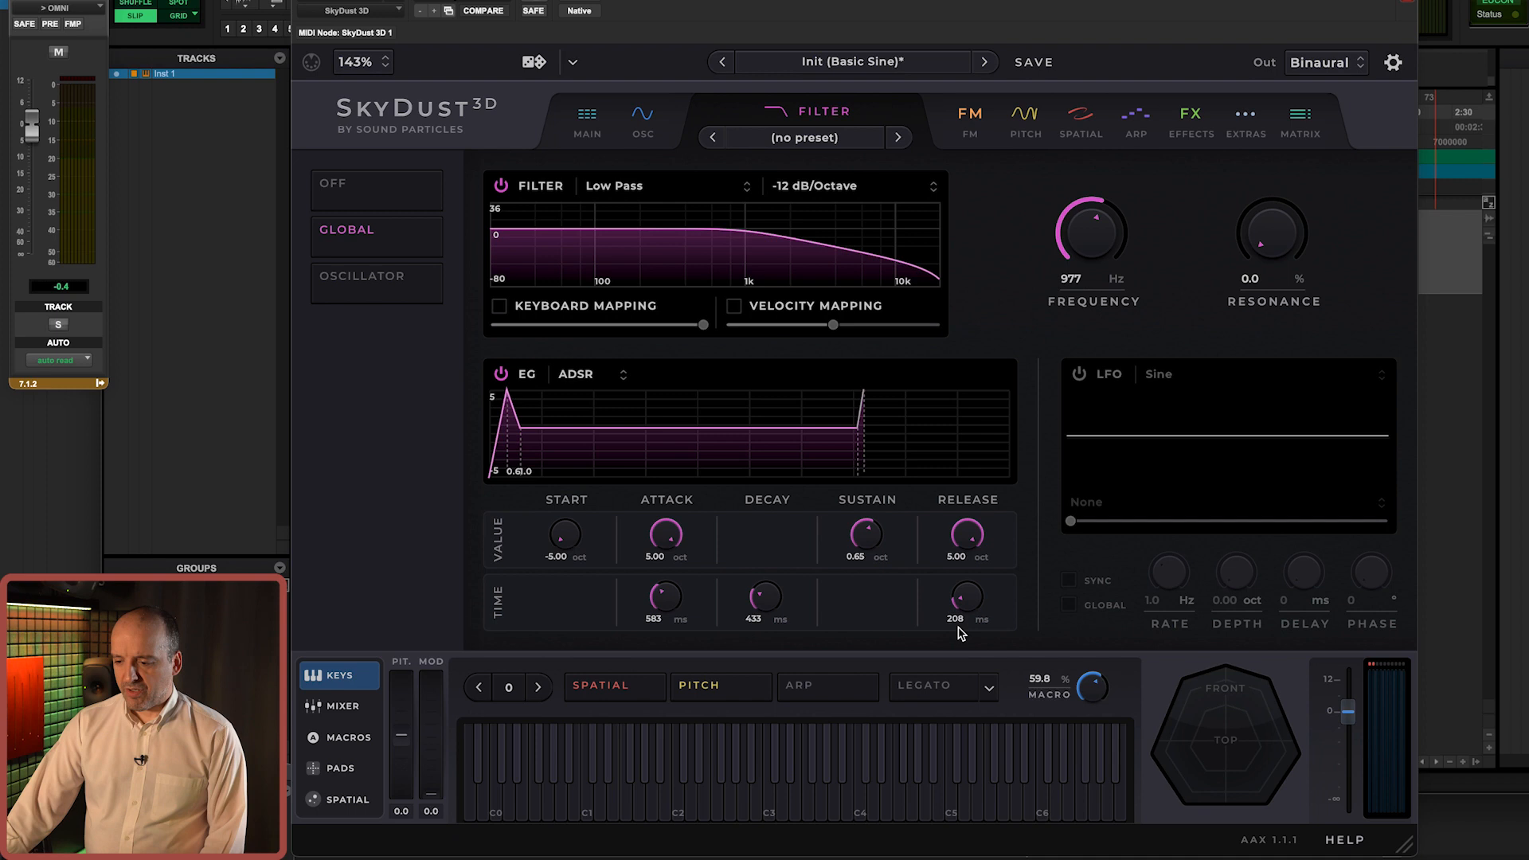
drag(865, 535, 865, 605)
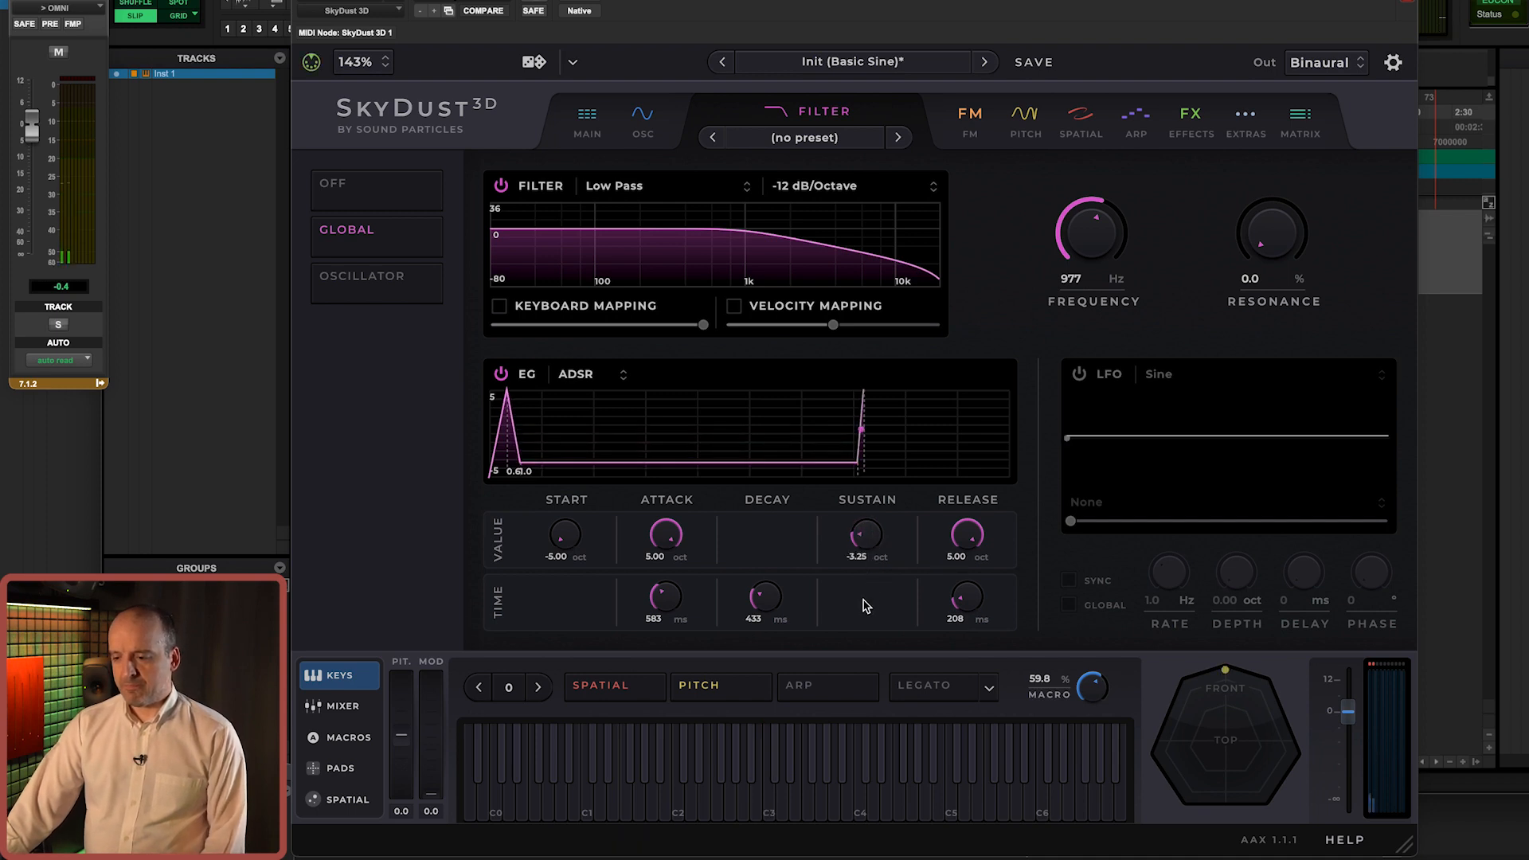
Step: Lengthen the release time of oscillator 1's gain envelope
click(643, 118)
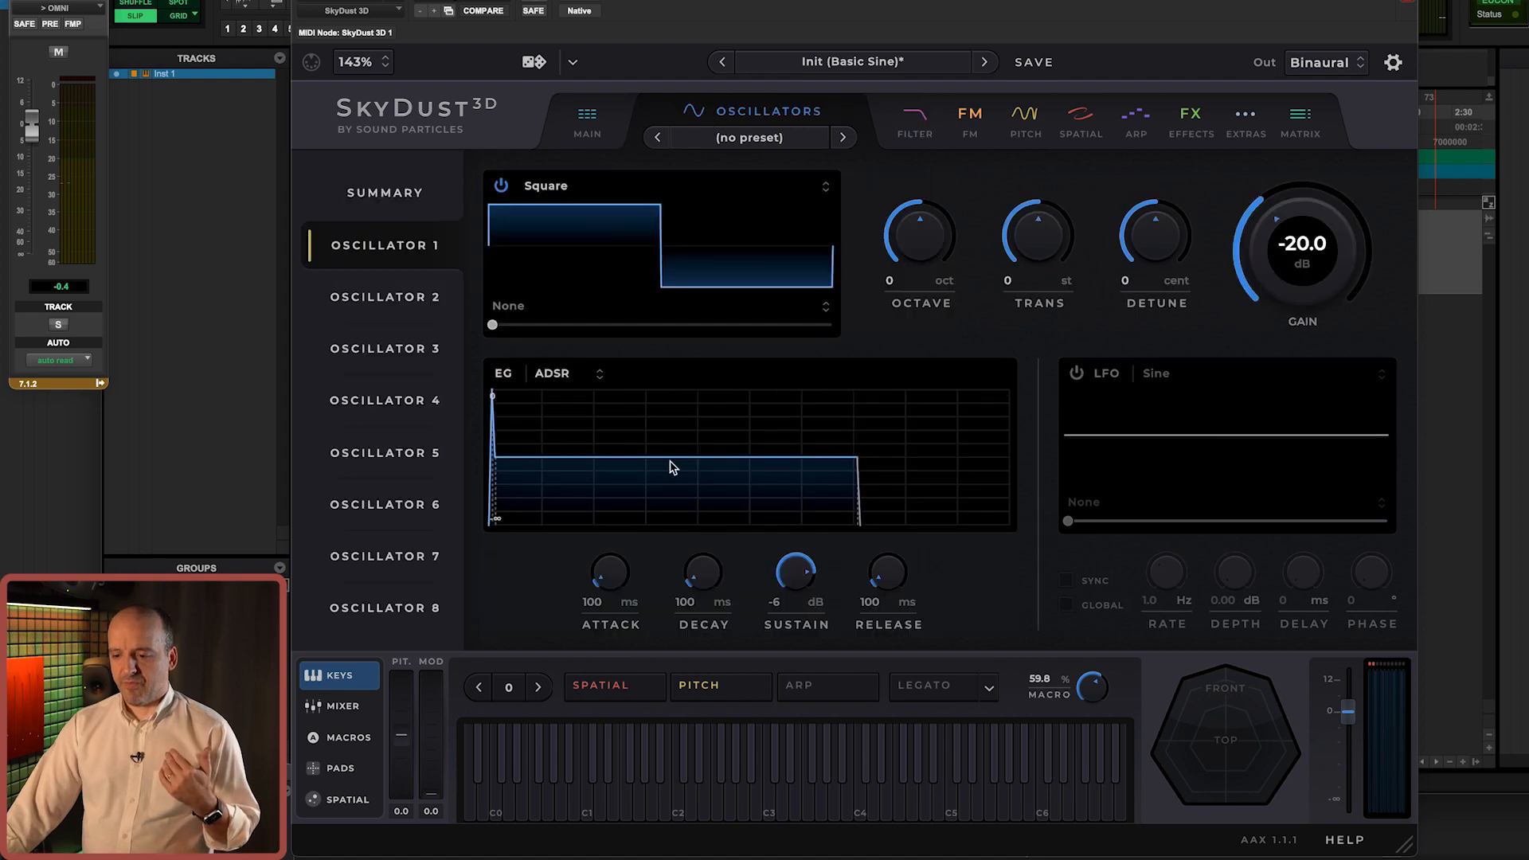
drag(890, 580, 900, 513)
Step: Raise the filter envelope's sustain value to -2.30 oct
click(914, 121)
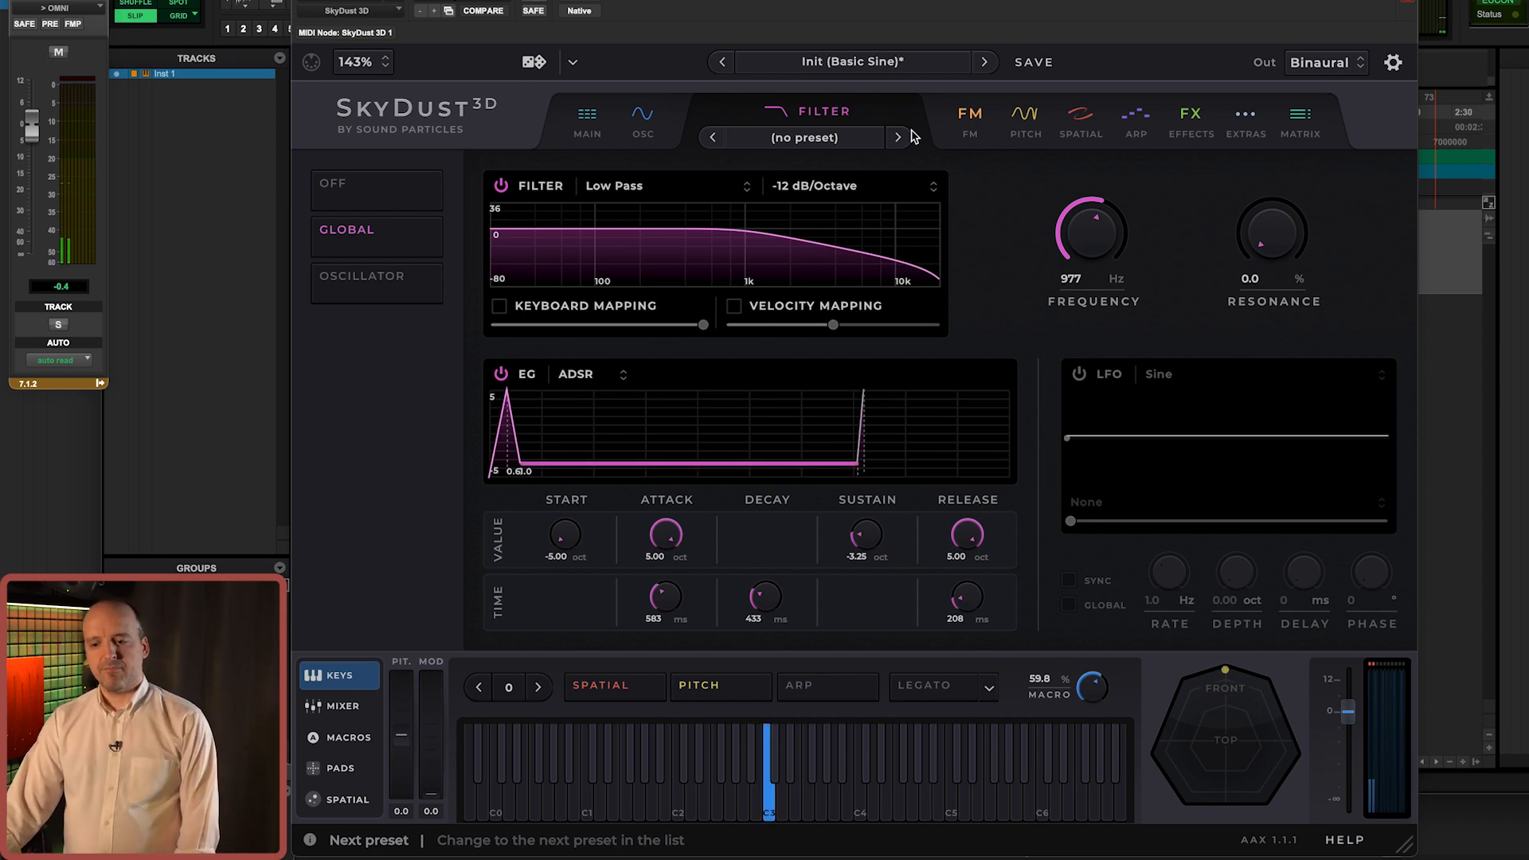
drag(869, 545, 870, 527)
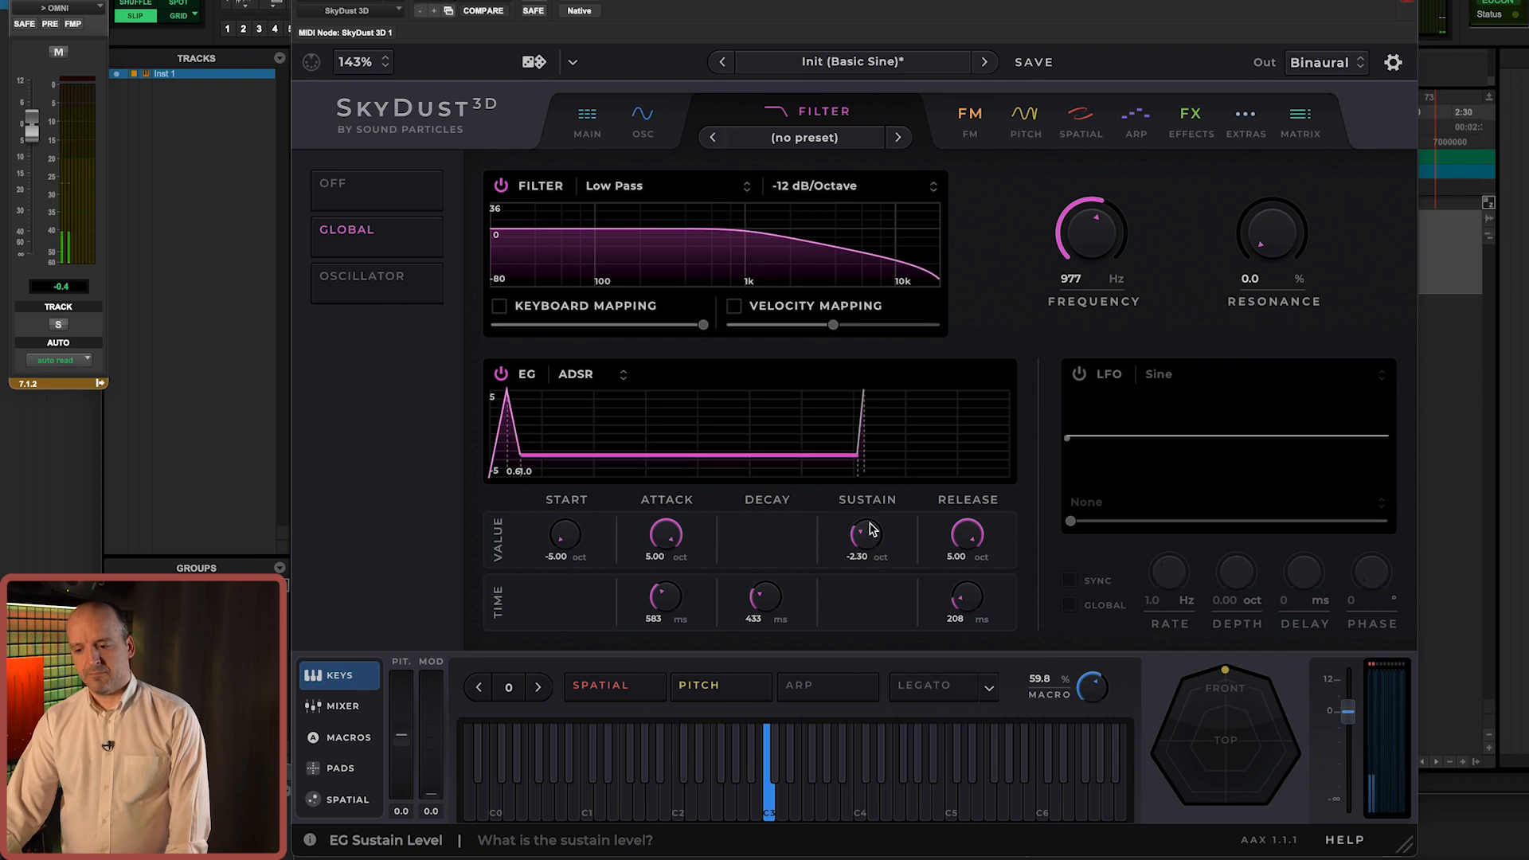